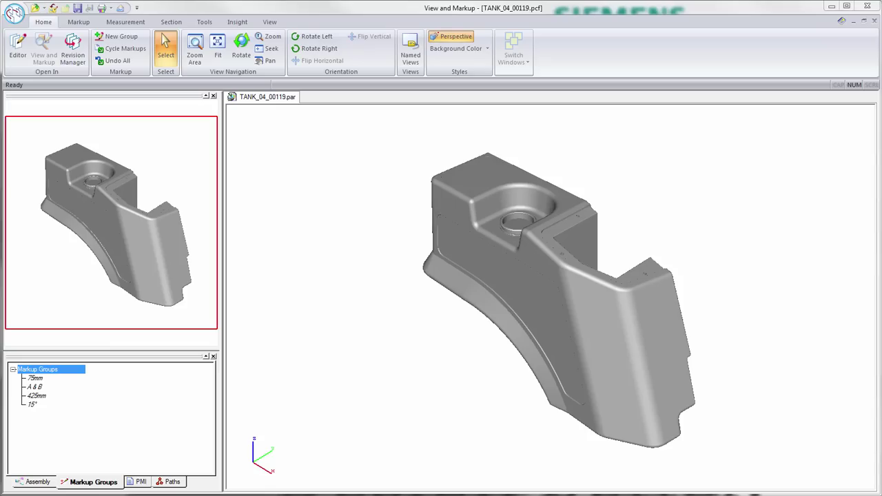
Review the 75mm pocket, A & B alignment, 425mm height and 15° front face markups
{"action": "left_click", "coordinate": [31, 381]}
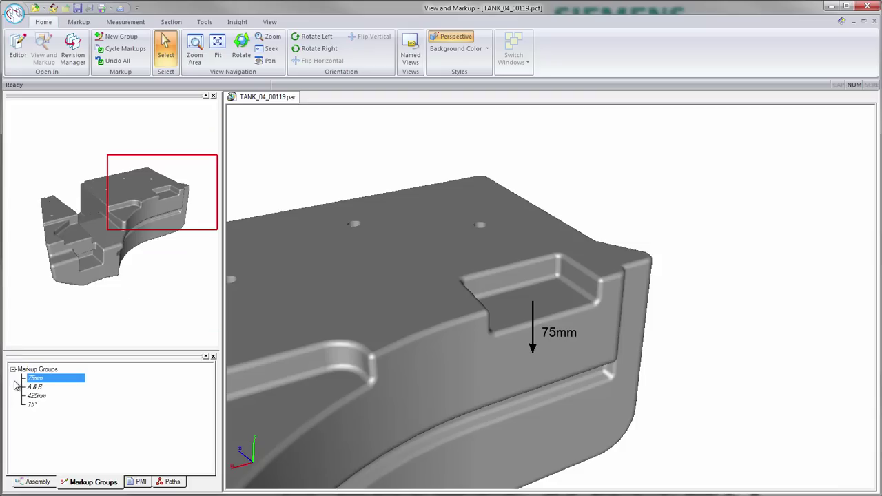
{"action": "left_click", "coordinate": [32, 388]}
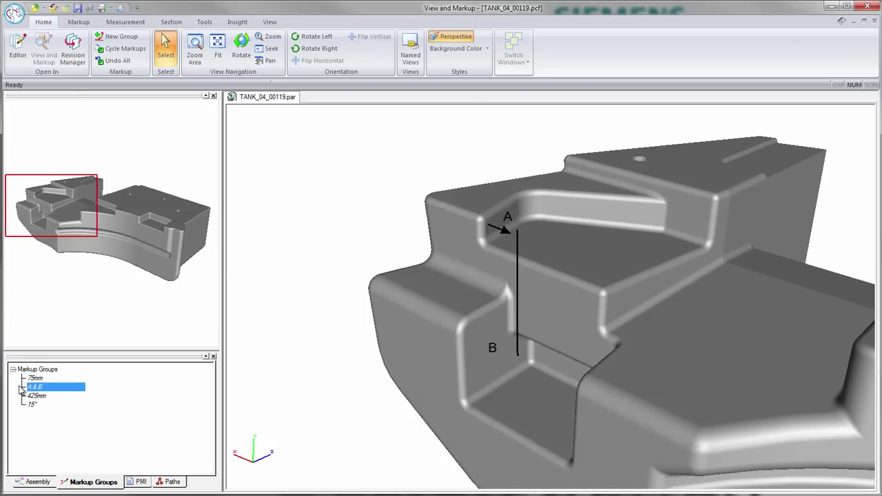
{"action": "left_click", "coordinate": [31, 397]}
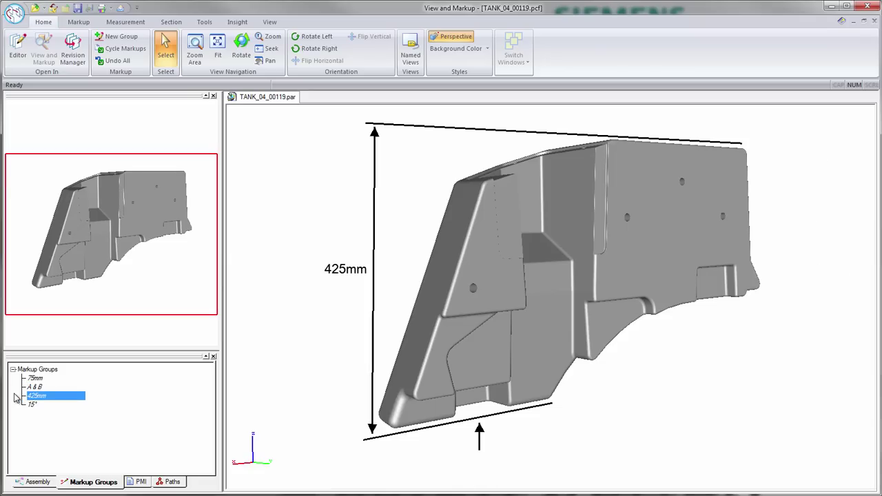
{"action": "left_click", "coordinate": [28, 405]}
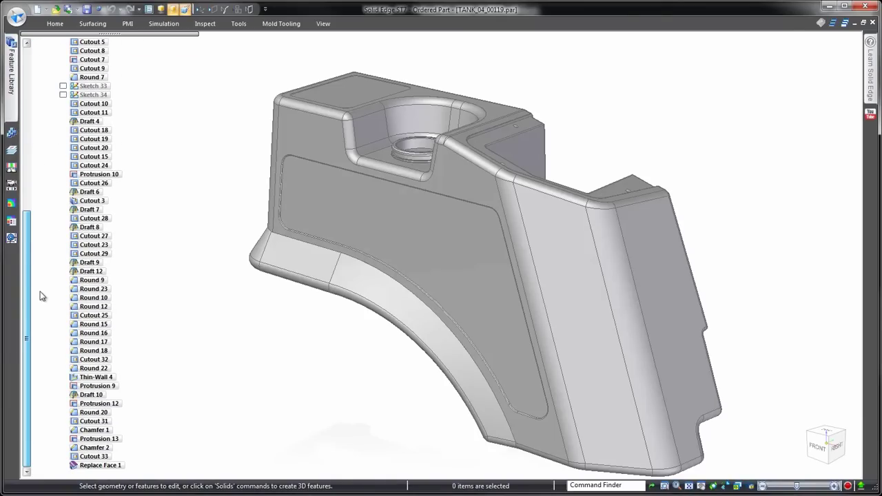
{"action": "scroll", "coordinate": [55, 216], "scroll_direction": "up", "scroll_amount": 3}
{"action": "scroll", "coordinate": [53, 138], "scroll_direction": "up", "scroll_amount": 5}
{"action": "scroll", "coordinate": [133, 78], "scroll_direction": "up", "scroll_amount": 3}
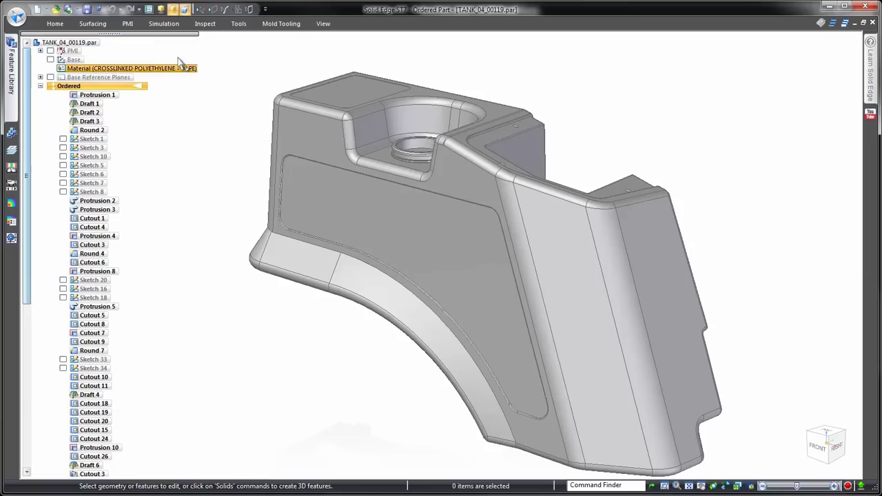
{"action": "left_click", "coordinate": [188, 11]}
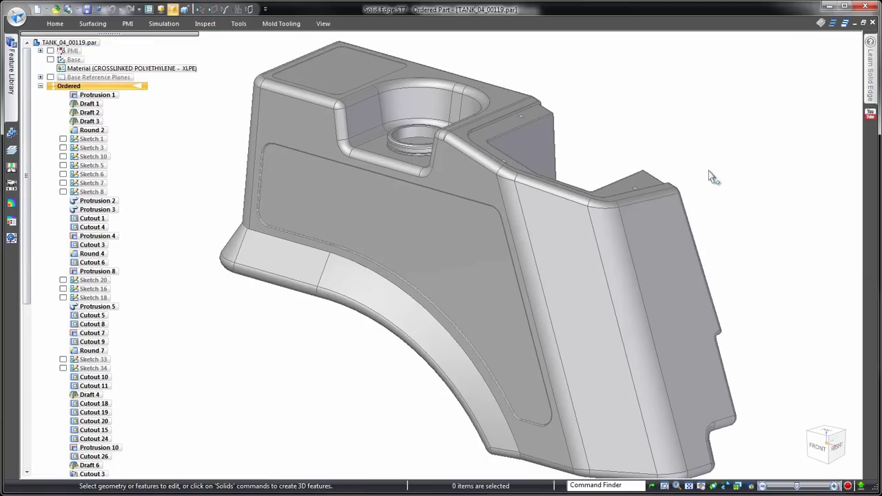
{"action": "middle_click_drag", "start_coordinate": [763, 203], "coordinate": [776, 250]}
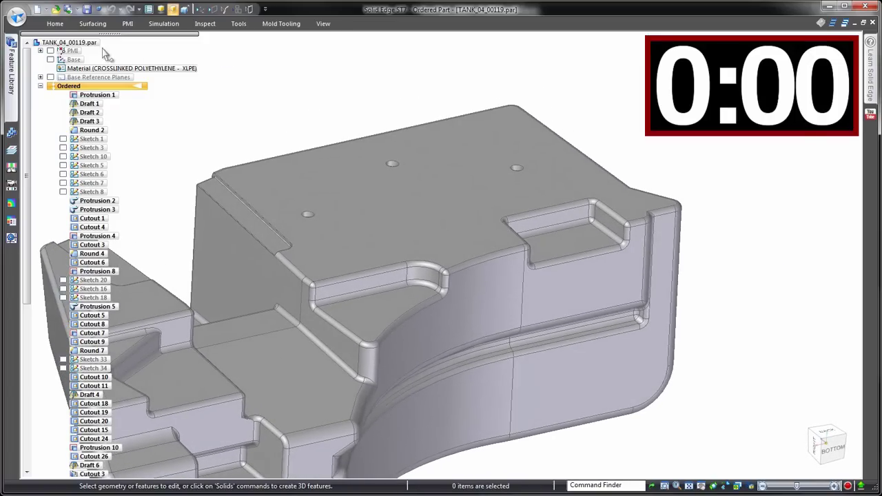
{"action": "left_click", "coordinate": [55, 23]}
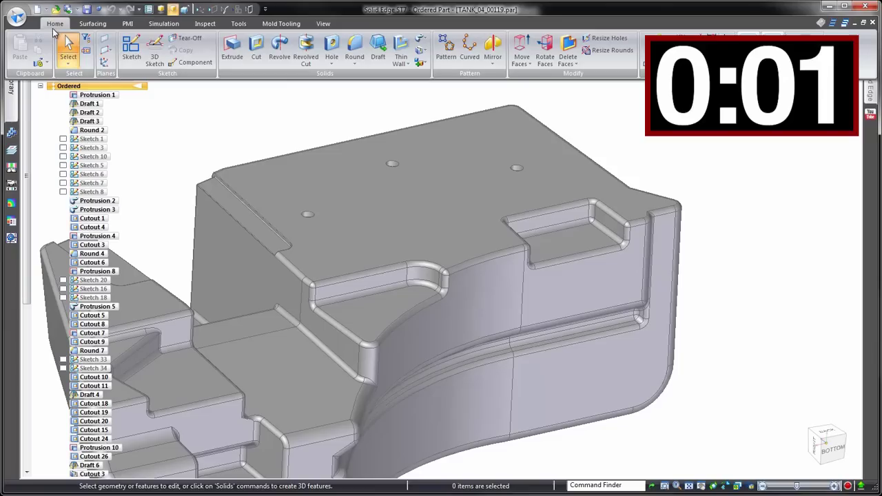
{"action": "left_click", "coordinate": [540, 62]}
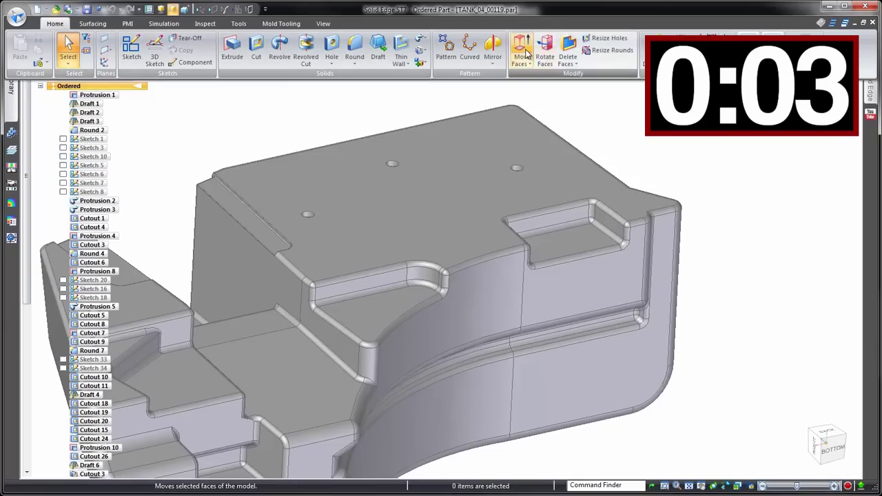
{"action": "left_click", "coordinate": [587, 238]}
{"action": "right_click", "coordinate": [736, 220]}
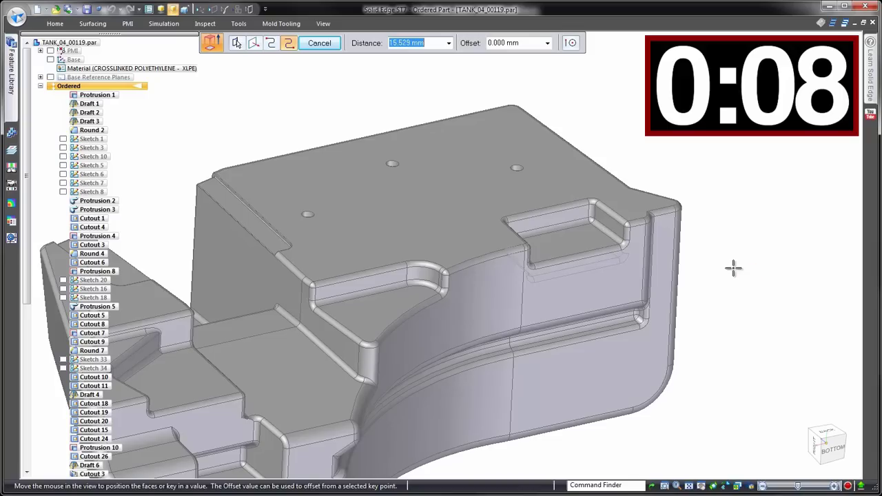
{"action": "mouse_move", "coordinate": [748, 276]}
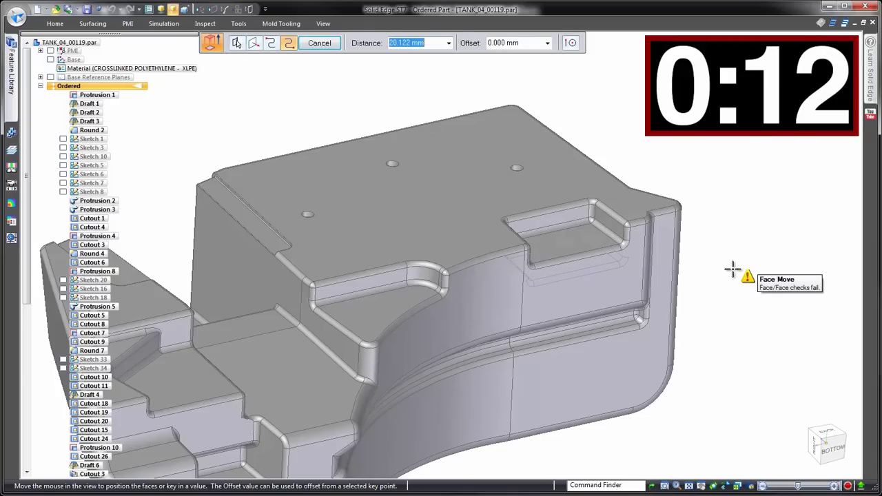
Change the pocket cutout's depth to 75, inspect the result, then undo it
{"action": "key", "text": "Escape"}
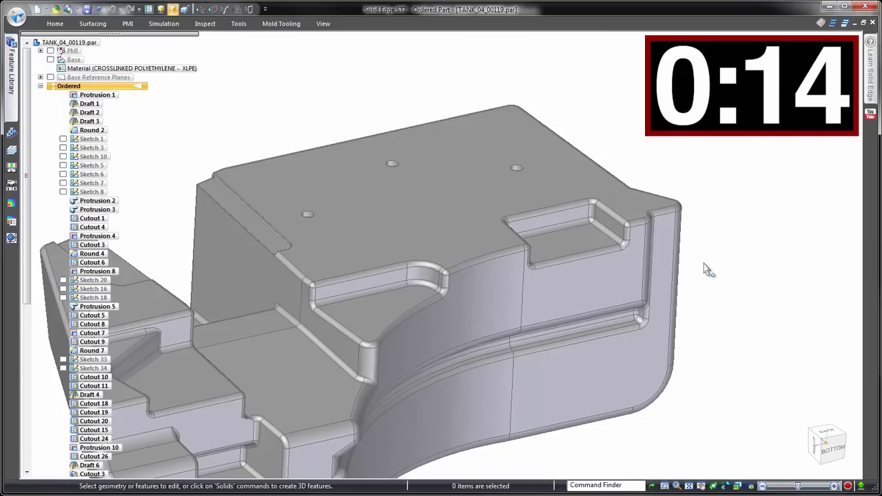
{"action": "left_click", "coordinate": [591, 247]}
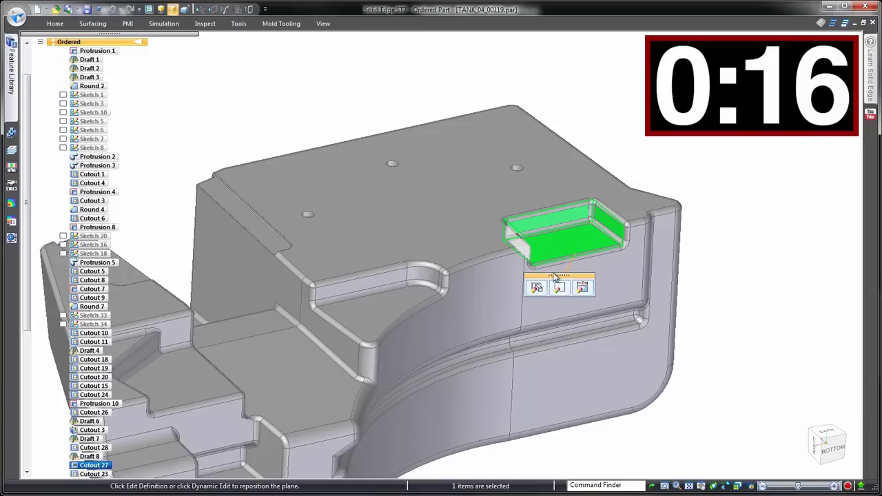
{"action": "left_click", "coordinate": [538, 288]}
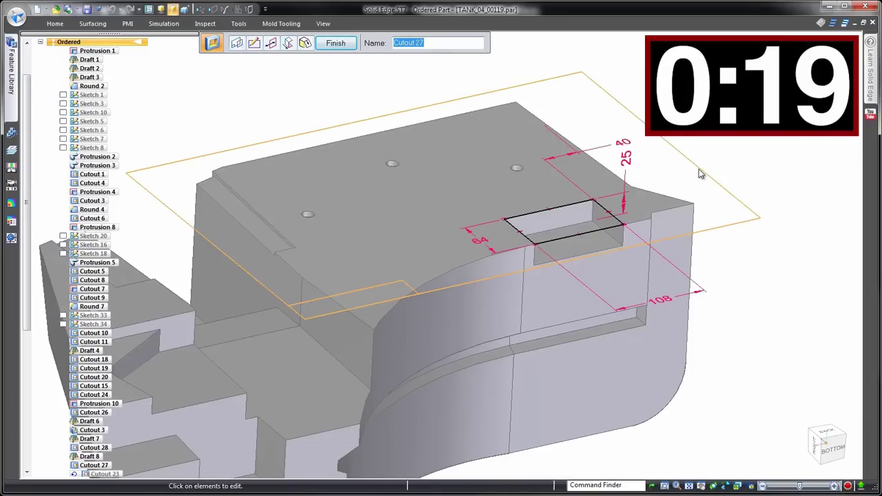
{"action": "left_click", "coordinate": [625, 158]}
{"action": "type", "text": "75"}
{"action": "key", "text": "Return"}
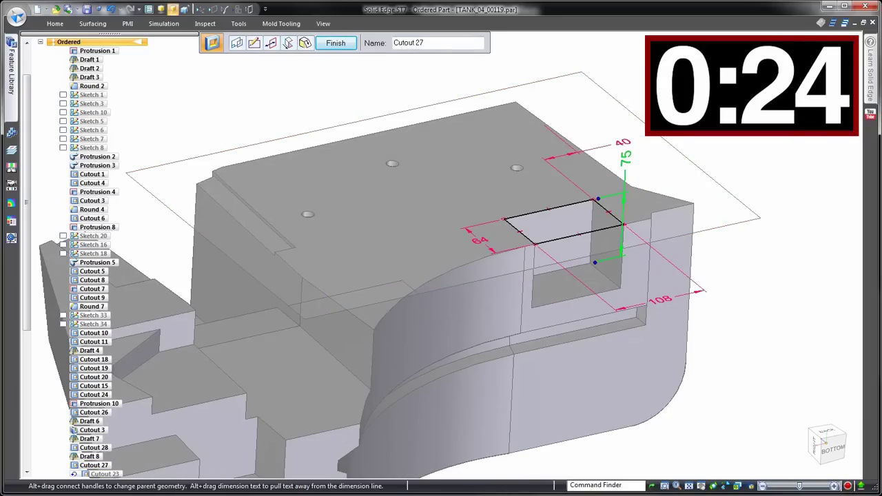
{"action": "middle_click_drag", "start_coordinate": [744, 309], "coordinate": [606, 288]}
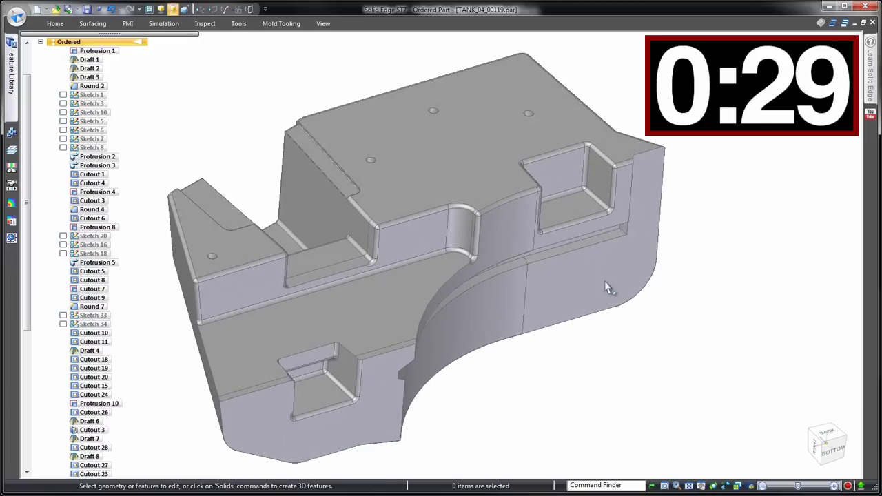
{"action": "left_click", "coordinate": [111, 9]}
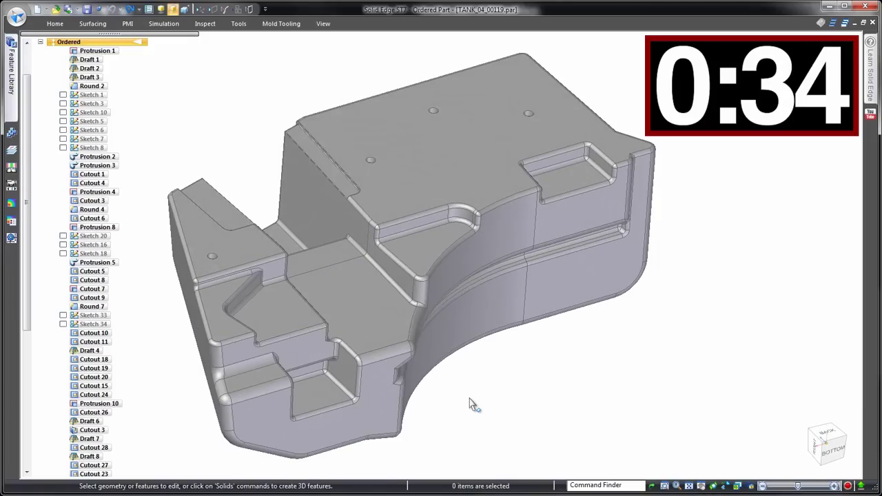
Redefine Cutout 23, accepting its extent distance and cut side
{"action": "left_click", "coordinate": [425, 264]}
{"action": "left_click", "coordinate": [416, 294]}
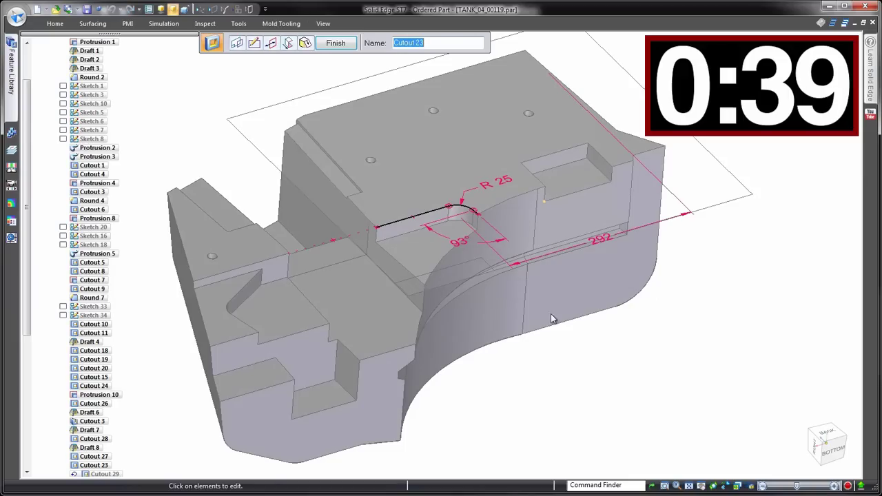
{"action": "left_click", "coordinate": [288, 46]}
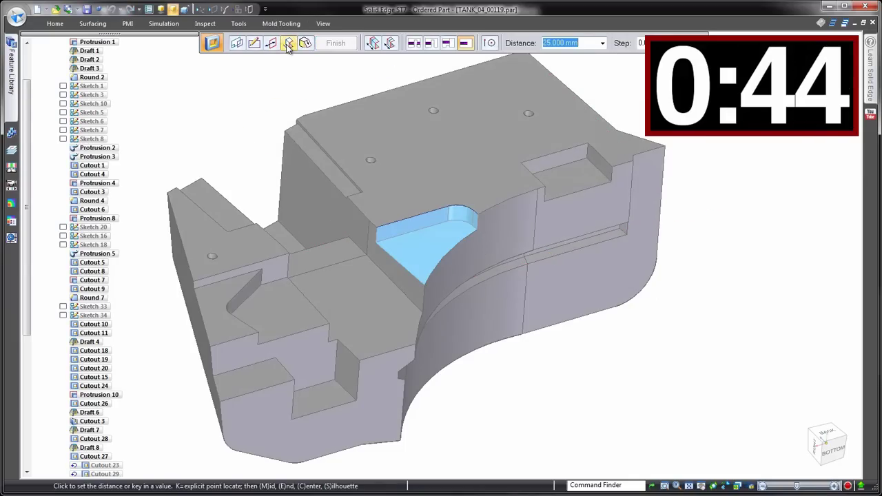
{"action": "type", "text": "25"}
{"action": "key", "text": "Return"}
{"action": "left_click", "coordinate": [463, 256]}
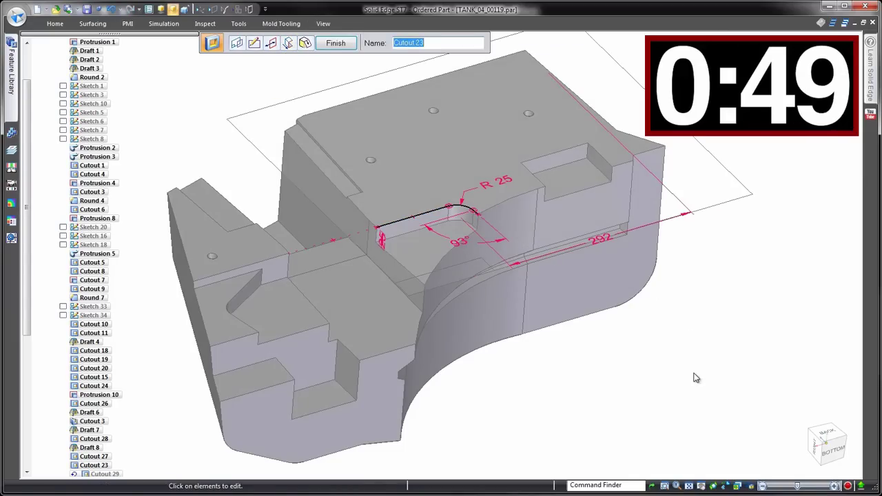
Edit the pocket cutout again and finish it at 75 mm depth
{"action": "left_click", "coordinate": [569, 176]}
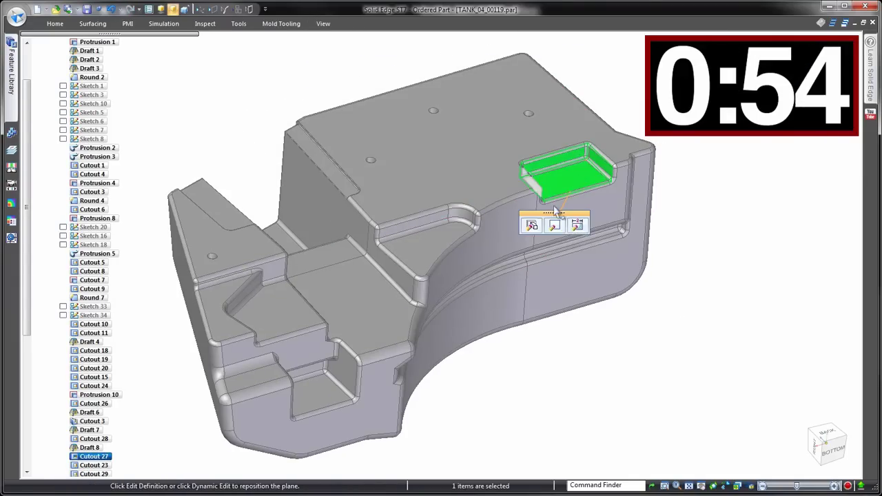
{"action": "left_click", "coordinate": [563, 228]}
{"action": "left_click", "coordinate": [613, 111]}
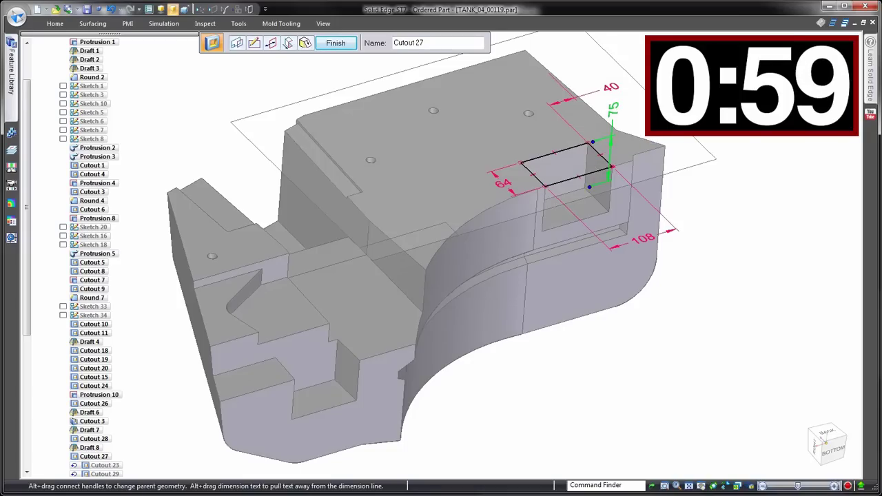
{"action": "left_click", "coordinate": [336, 43]}
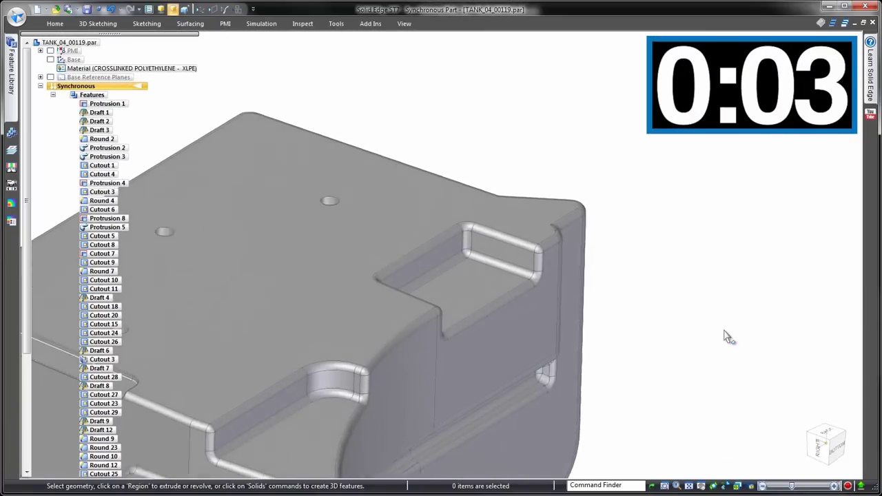
Add a Smart Dimension to the 25 mm pocket depth and change it to 75 mm
{"action": "right_click", "coordinate": [724, 318]}
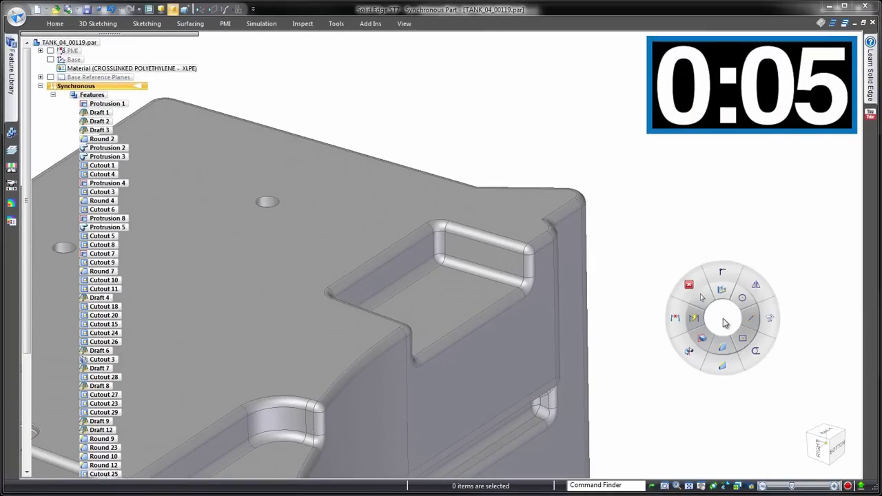
{"action": "left_click", "coordinate": [696, 322]}
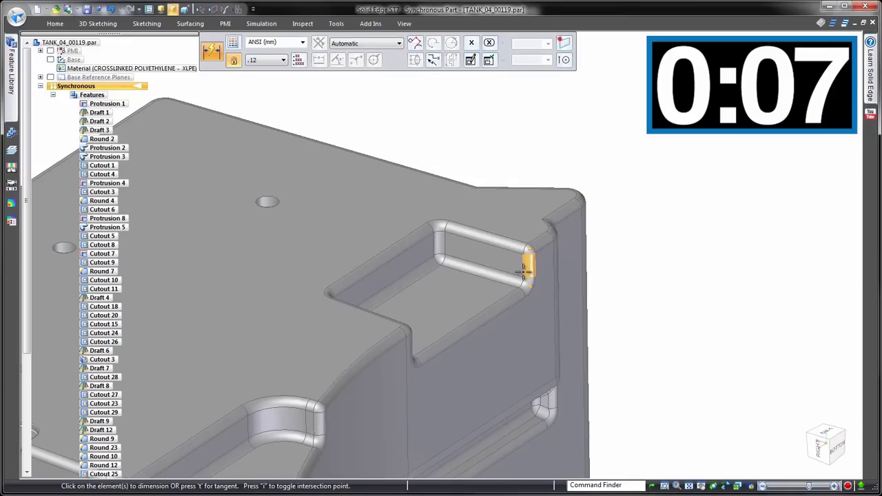
{"action": "left_click", "coordinate": [524, 273]}
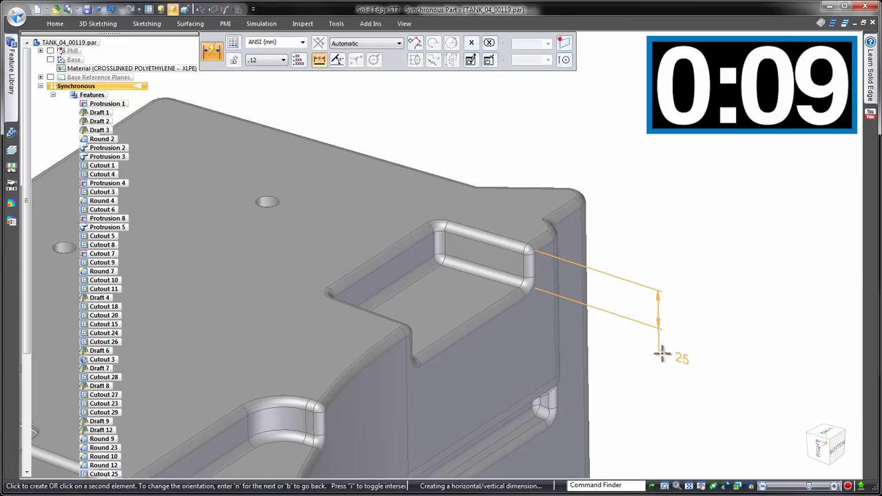
{"action": "left_click", "coordinate": [662, 355]}
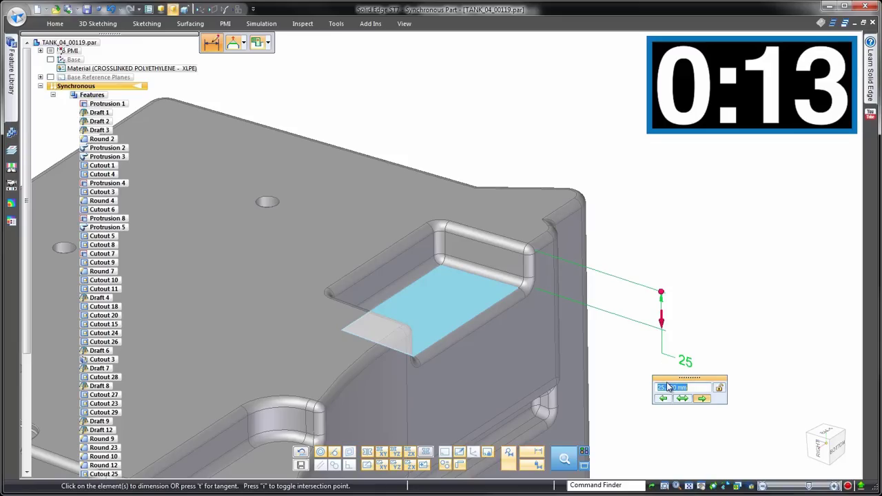
{"action": "type", "text": "5"}
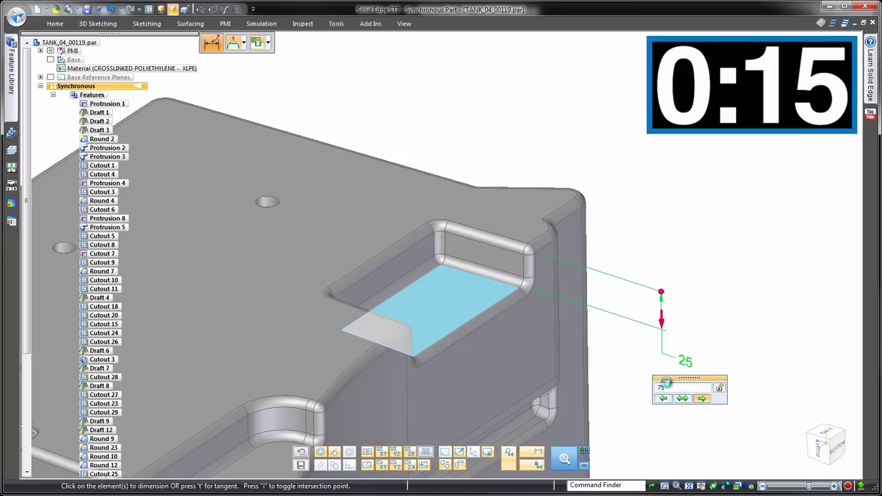
{"action": "key", "text": "Return"}
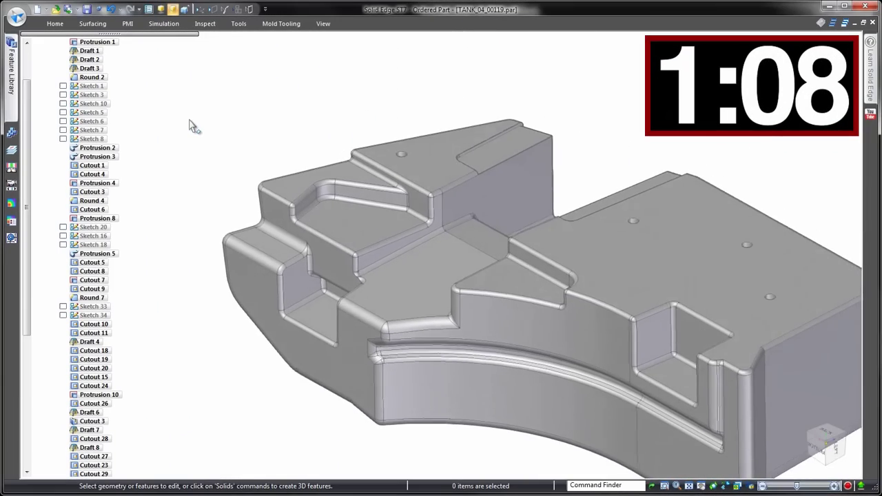
Edit the front corner cutout's profile, close the sketch and rebuild the part
{"action": "scroll", "coordinate": [191, 126], "scroll_direction": "up", "scroll_amount": 1}
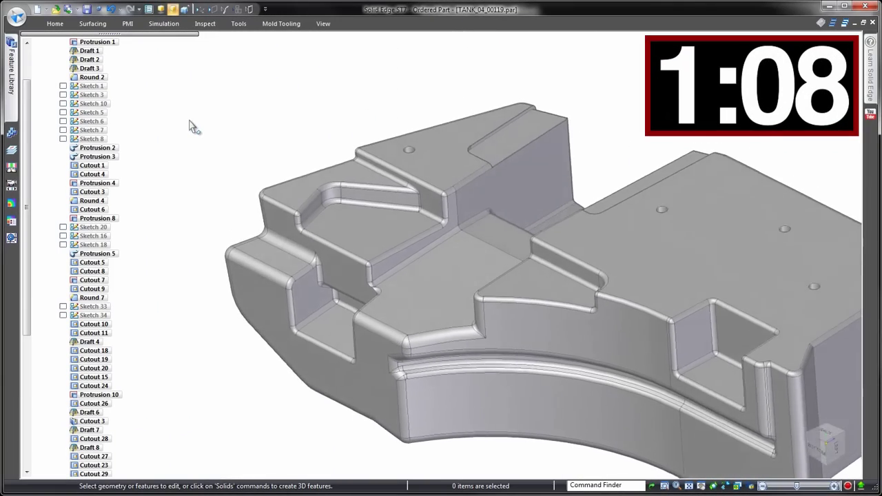
{"action": "scroll", "coordinate": [191, 127], "scroll_direction": "up", "scroll_amount": 2}
{"action": "scroll", "coordinate": [193, 138], "scroll_direction": "up", "scroll_amount": 2}
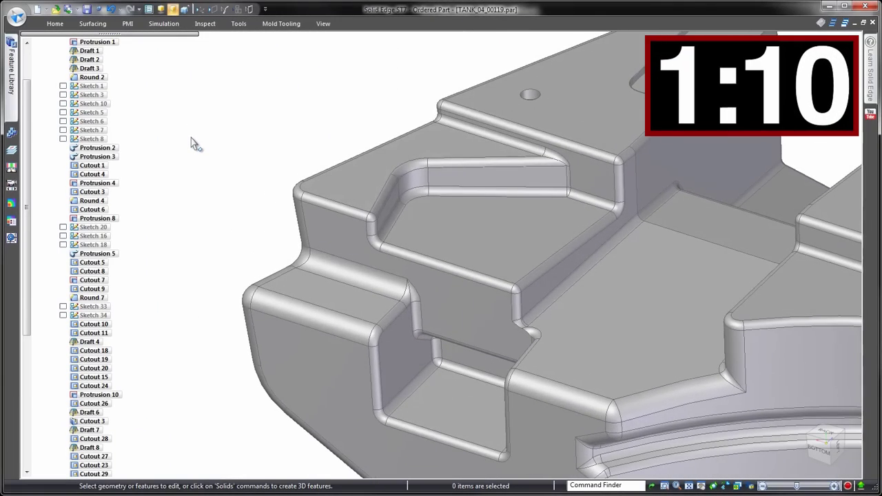
{"action": "left_click", "coordinate": [479, 249]}
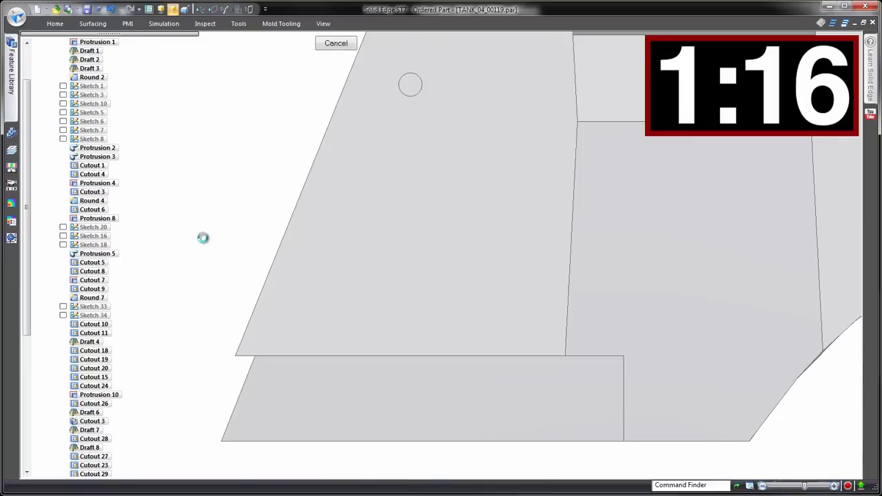
{"action": "left_click", "coordinate": [209, 64]}
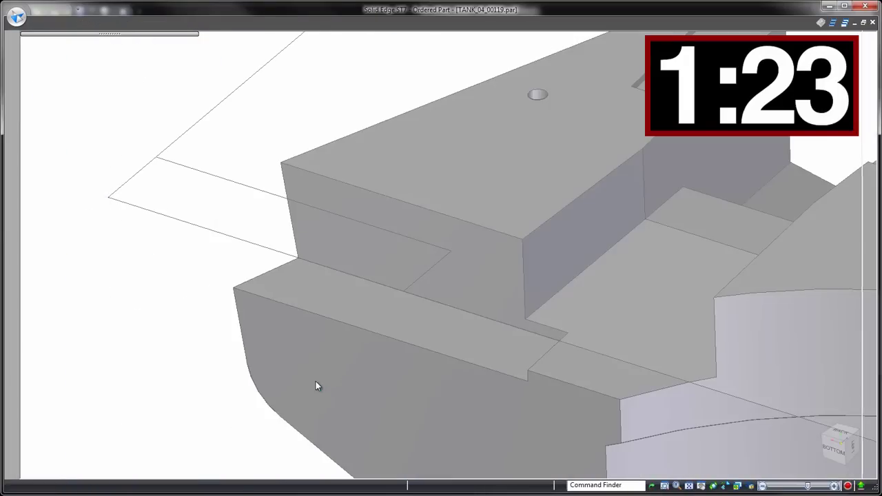
{"action": "left_click", "coordinate": [335, 43]}
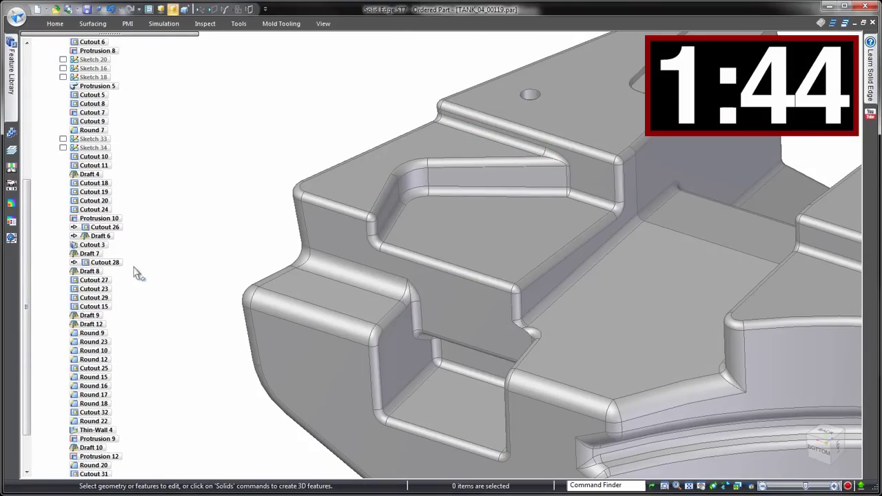
In the pocket cutout's profile, dismiss the conflict warning and lock the 150 and 105° dimensions
{"action": "left_click", "coordinate": [449, 241]}
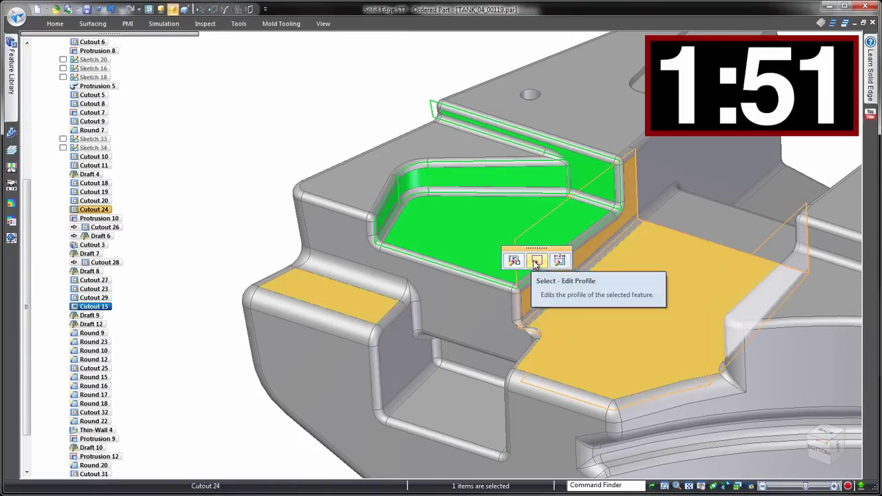
{"action": "left_click", "coordinate": [534, 258]}
{"action": "right_click", "coordinate": [207, 197]}
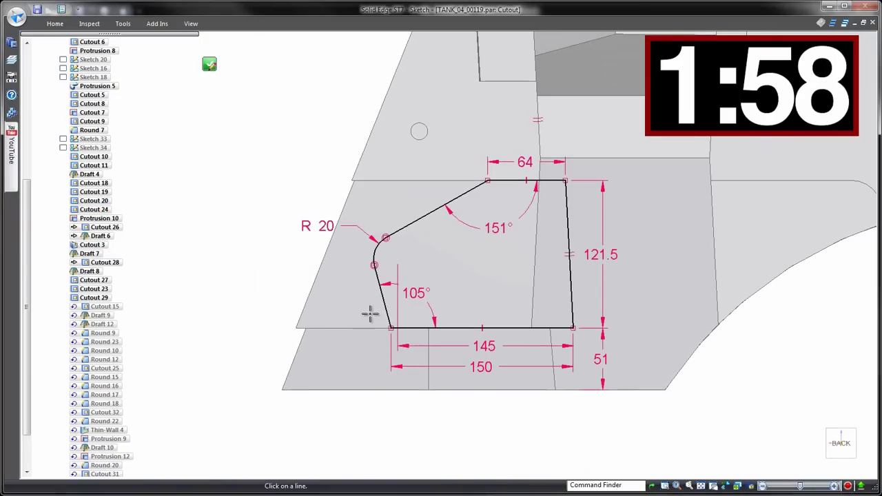
{"action": "left_click", "coordinate": [428, 335]}
{"action": "left_click", "coordinate": [517, 310]}
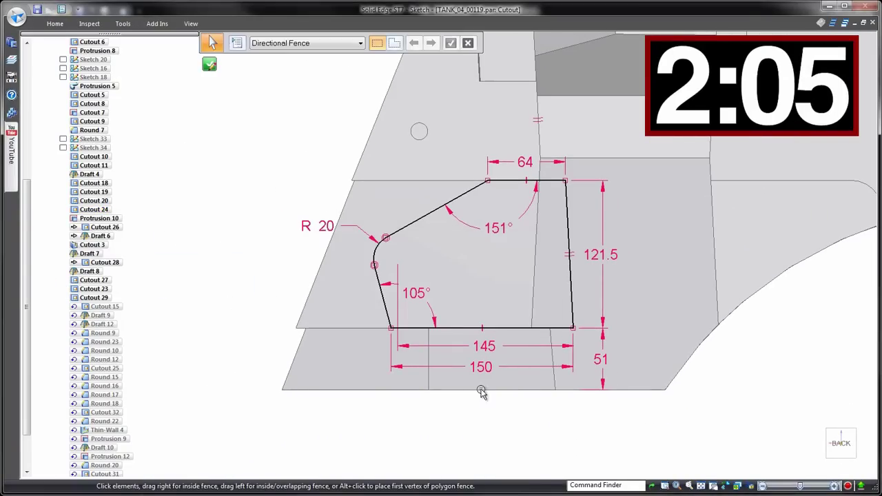
{"action": "left_click", "coordinate": [481, 369]}
{"action": "left_click", "coordinate": [507, 397]}
{"action": "left_click", "coordinate": [417, 294]}
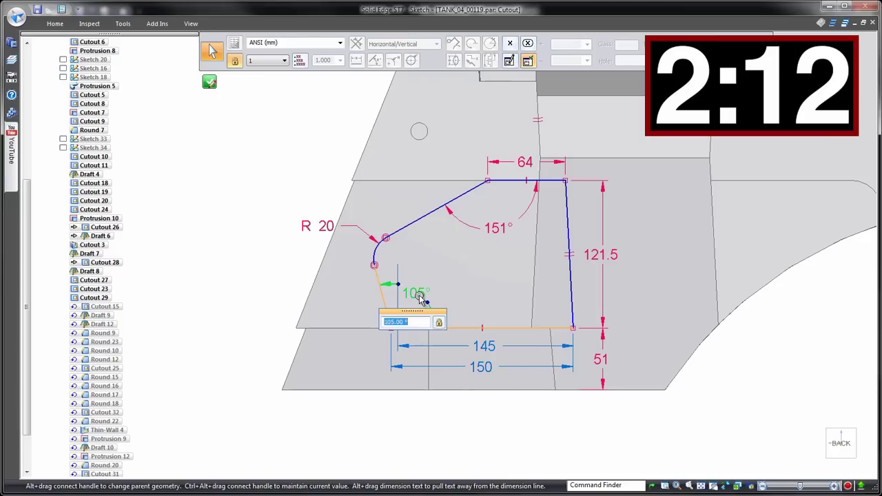
{"action": "left_click", "coordinate": [317, 298]}
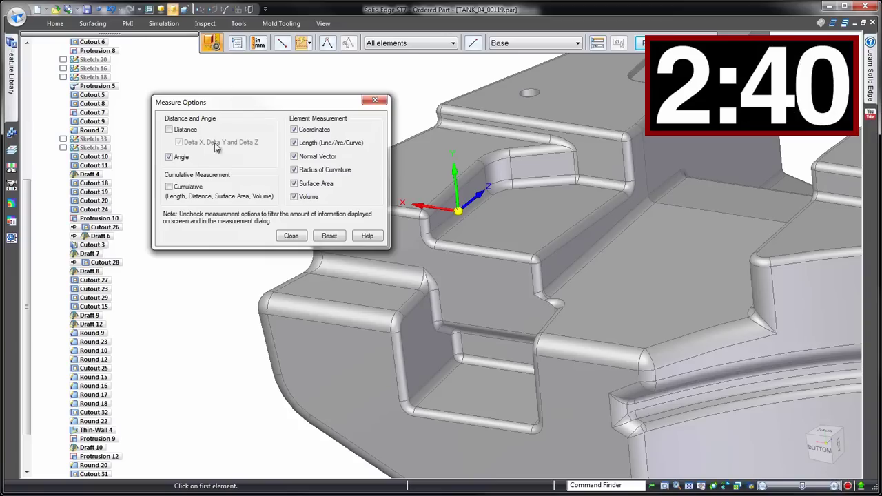
Measure the 178° angle between the two pocket walls
{"action": "left_click", "coordinate": [286, 238]}
{"action": "left_click", "coordinate": [460, 210]}
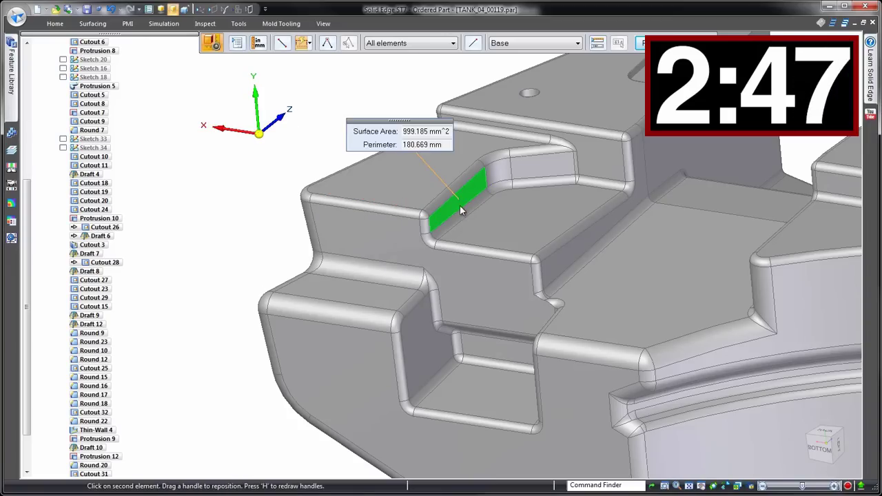
{"action": "left_click", "coordinate": [417, 340]}
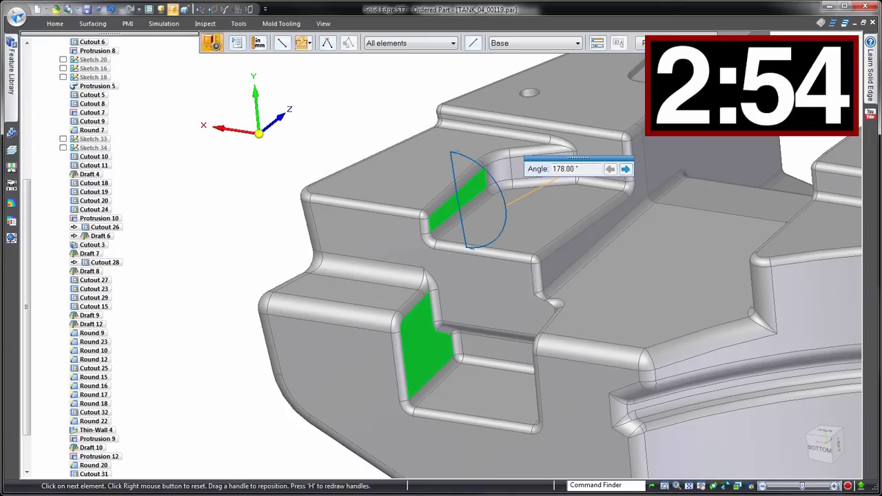
{"action": "key", "text": "Escape"}
Add the misaligned pocket wall to the existing 2° draft and apply it
{"action": "right_click", "coordinate": [459, 201]}
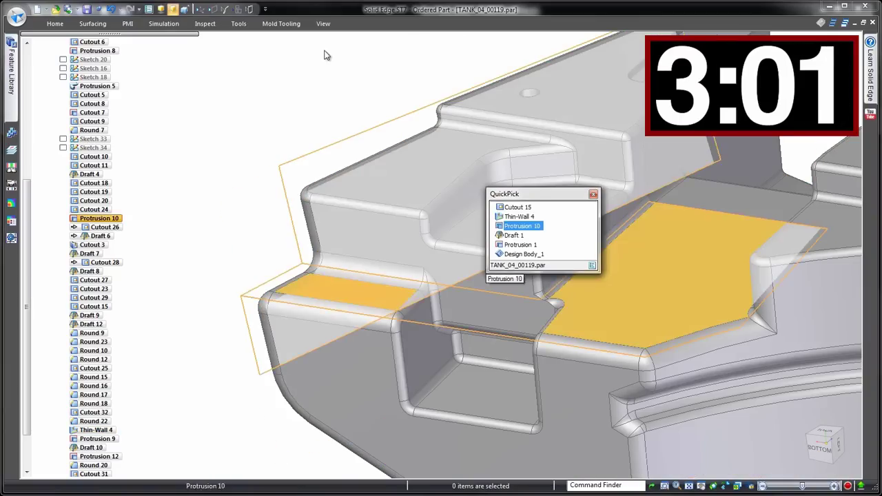
{"action": "key", "text": "Escape"}
{"action": "left_click", "coordinate": [413, 345]}
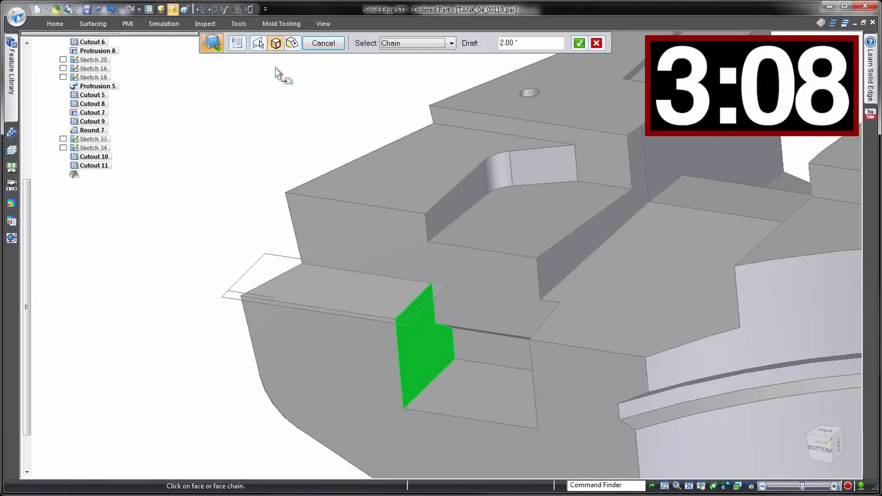
{"action": "left_click", "coordinate": [476, 207]}
{"action": "right_click", "coordinate": [310, 109]}
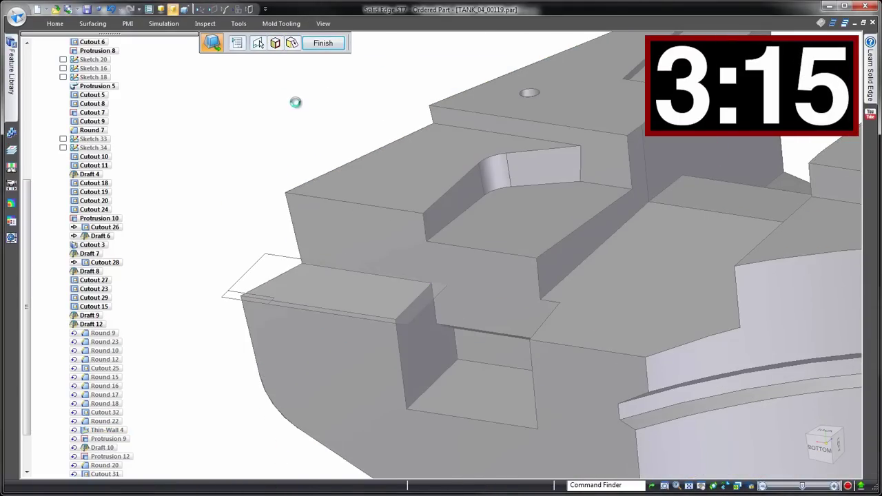
{"action": "scroll", "coordinate": [282, 112], "scroll_direction": "up", "scroll_amount": 3}
{"action": "scroll", "coordinate": [369, 223], "scroll_direction": "up", "scroll_amount": 2}
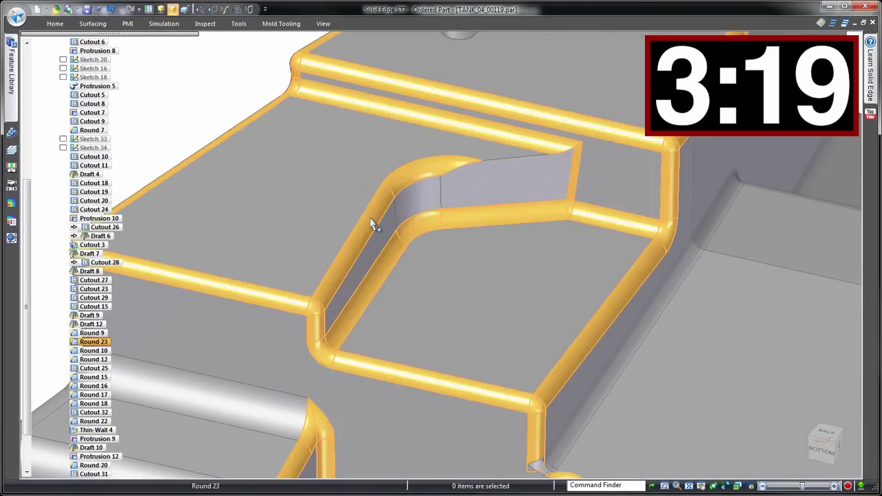
Add the angled wall's top edge to Round 23's 5 mm edge set
{"action": "left_click", "coordinate": [370, 223]}
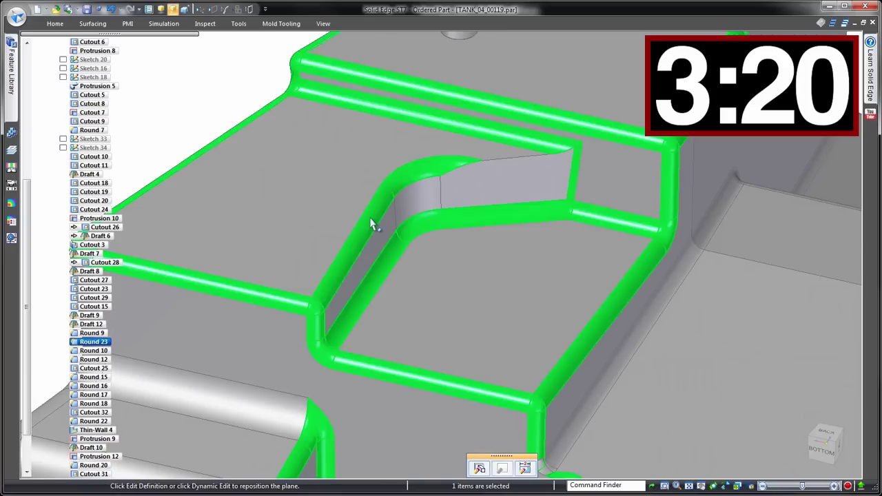
{"action": "left_click", "coordinate": [479, 469]}
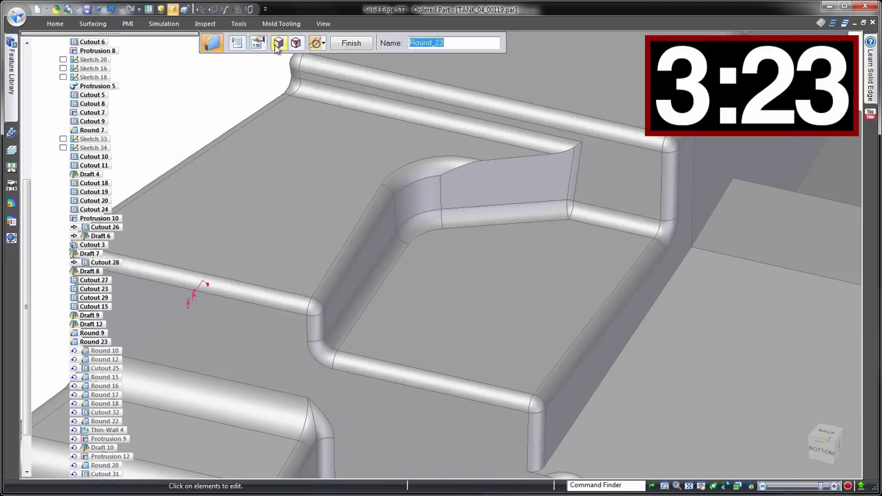
{"action": "left_click", "coordinate": [278, 43]}
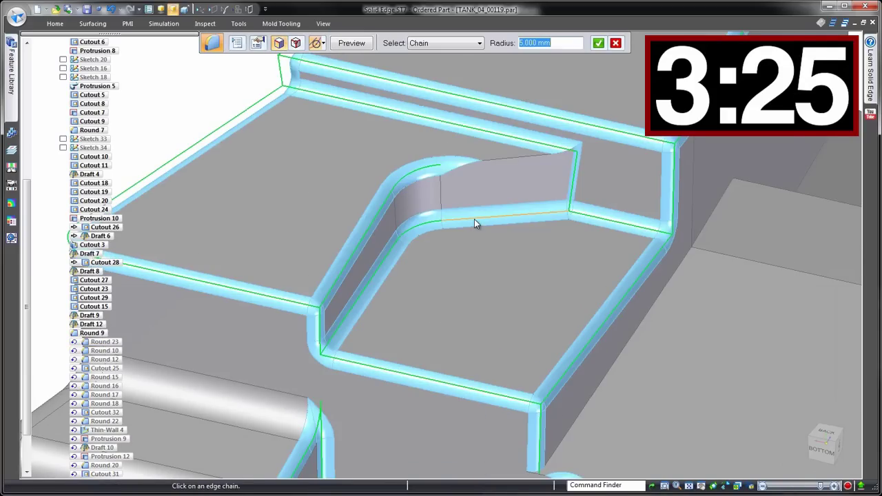
{"action": "left_click", "coordinate": [481, 159]}
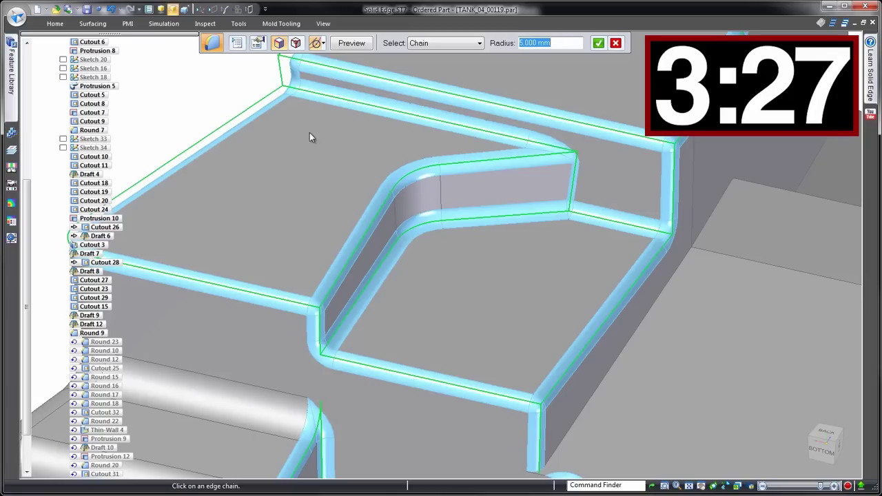
{"action": "key", "text": "Return"}
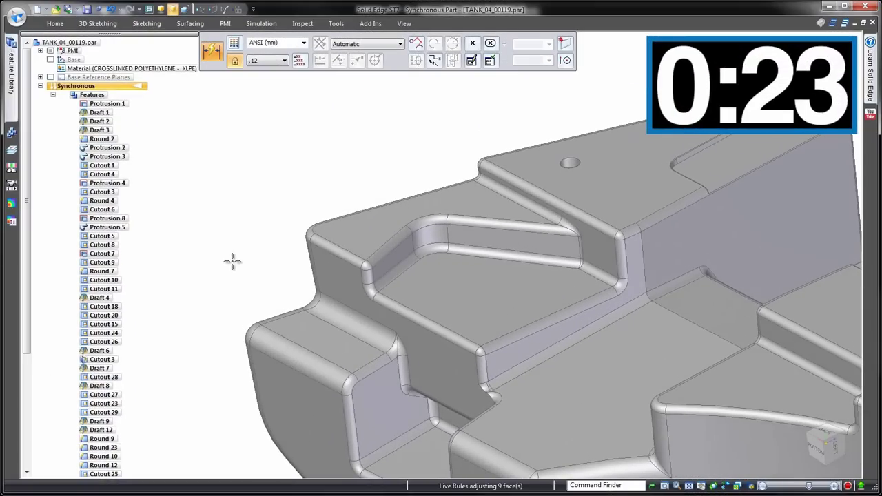
Use Face Relate to align the slanted pocket wall with its neighbouring face
{"action": "left_click", "coordinate": [56, 25]}
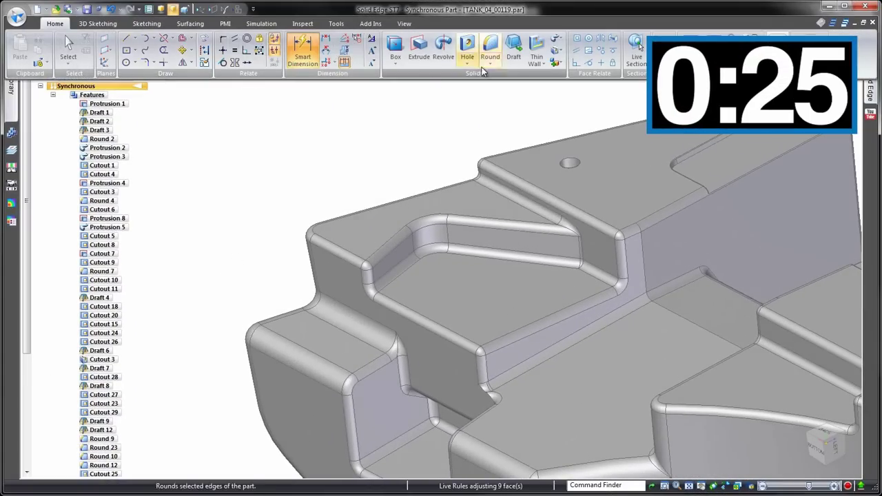
{"action": "left_click", "coordinate": [577, 41]}
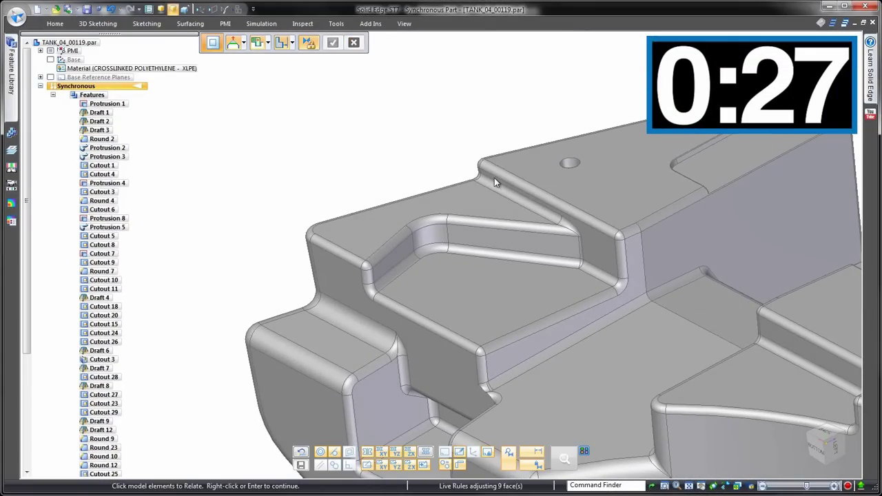
{"action": "left_click", "coordinate": [399, 262]}
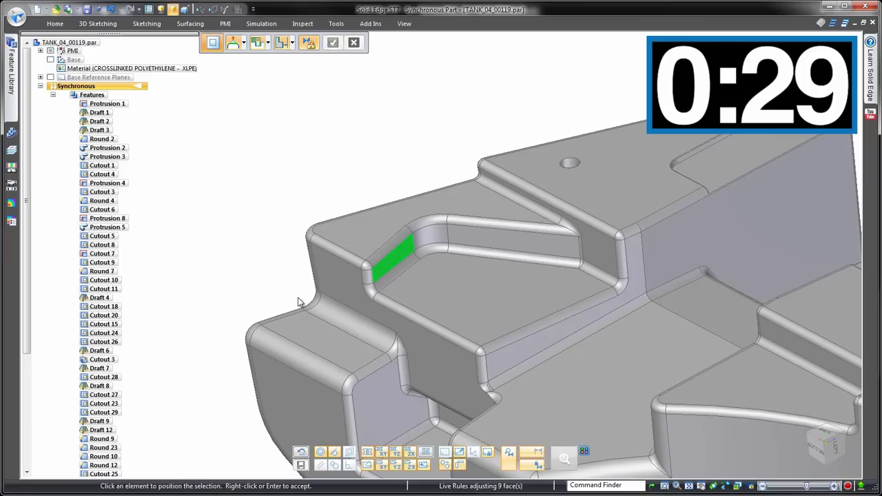
{"action": "left_click", "coordinate": [372, 413]}
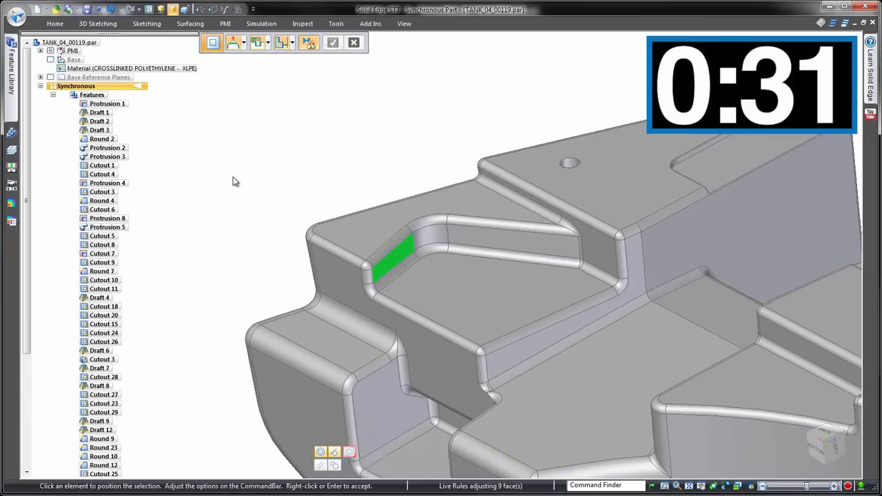
{"action": "right_click", "coordinate": [261, 199]}
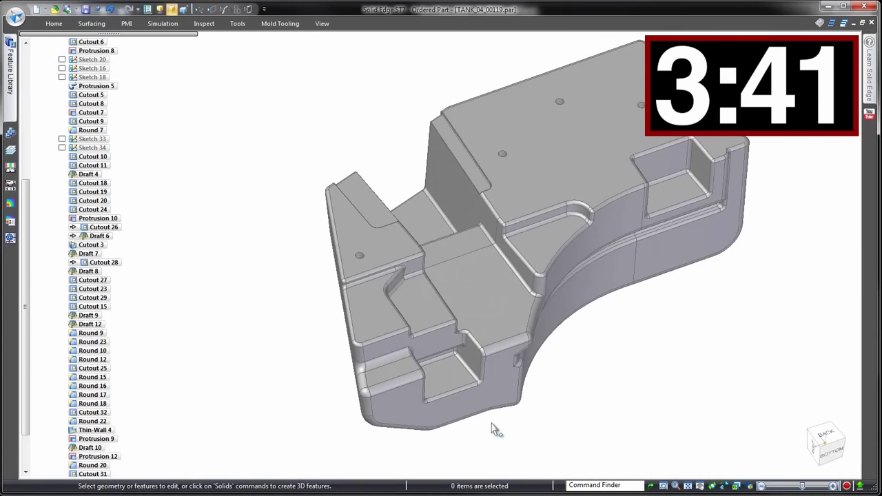
Open Cutout 6's profile sketch and dimension the 448 profile height
{"action": "scroll", "coordinate": [111, 207], "scroll_direction": "up", "scroll_amount": 8}
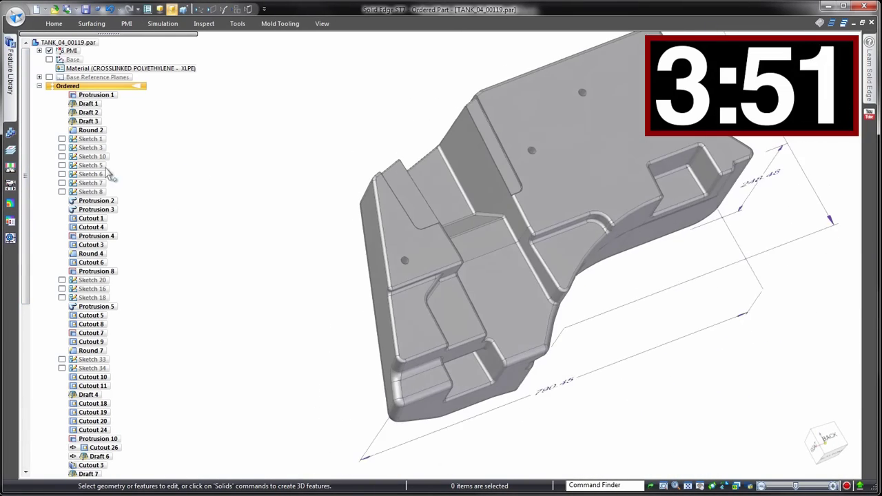
{"action": "left_click", "coordinate": [369, 407]}
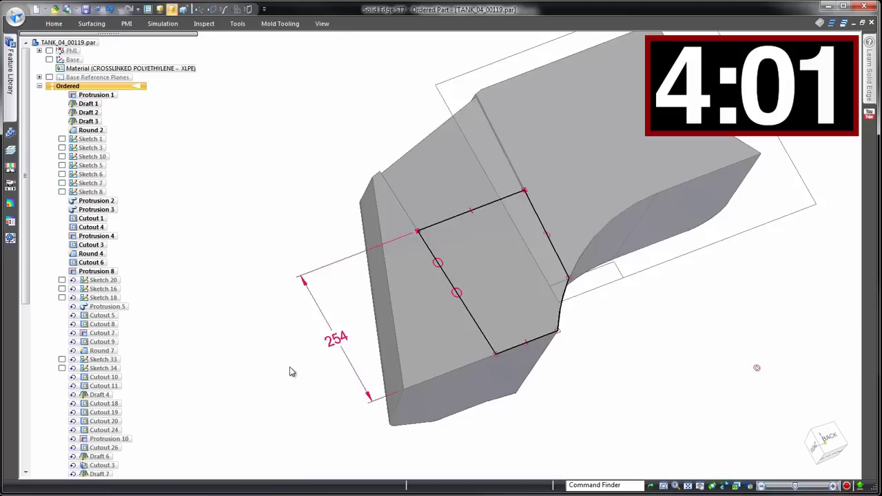
{"action": "left_click", "coordinate": [581, 354]}
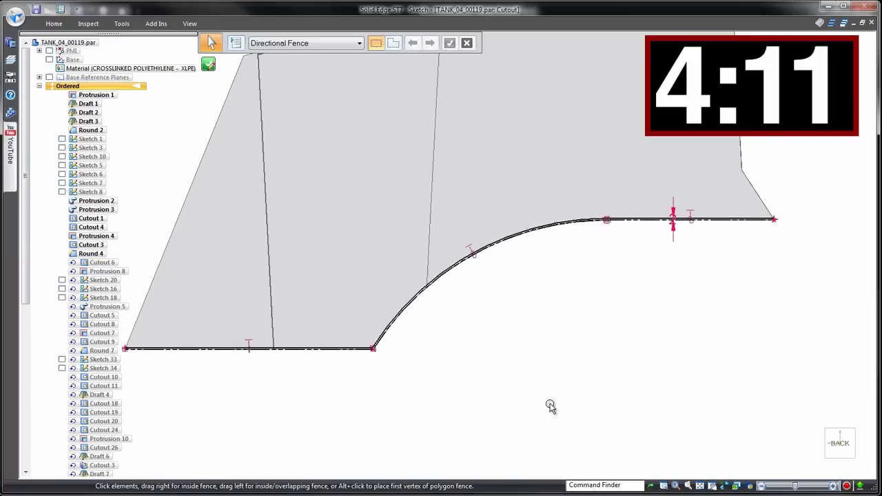
{"action": "right_click", "coordinate": [236, 187]}
{"action": "left_click", "coordinate": [234, 173]}
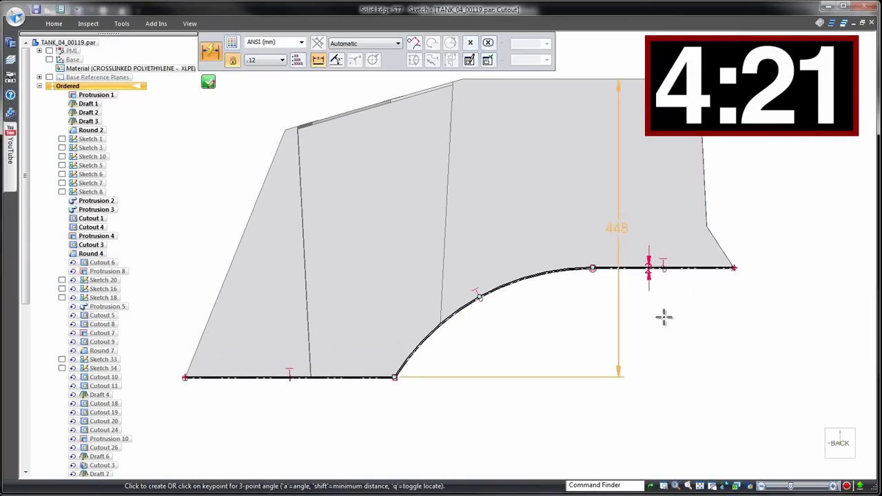
{"action": "left_click", "coordinate": [796, 249]}
{"action": "key", "text": "Escape"}
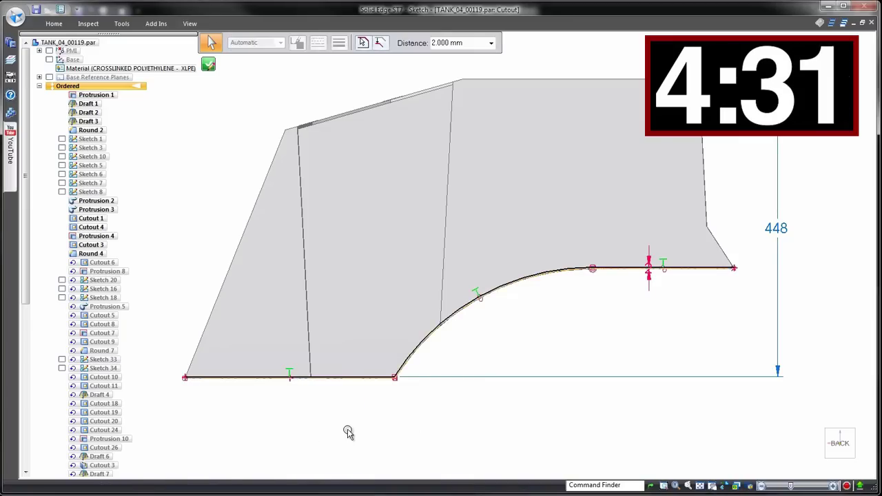
Change the 448 height to 425 and close the sketch
{"action": "double_click", "coordinate": [776, 228]}
{"action": "type", "text": "42"}
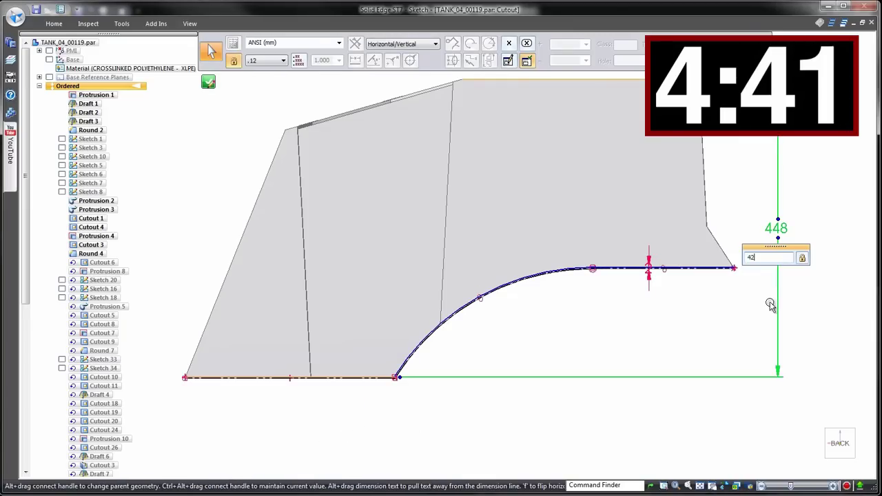
{"action": "type", "text": "5"}
{"action": "key", "text": "Return"}
{"action": "right_click", "coordinate": [526, 418]}
{"action": "left_click", "coordinate": [207, 63]}
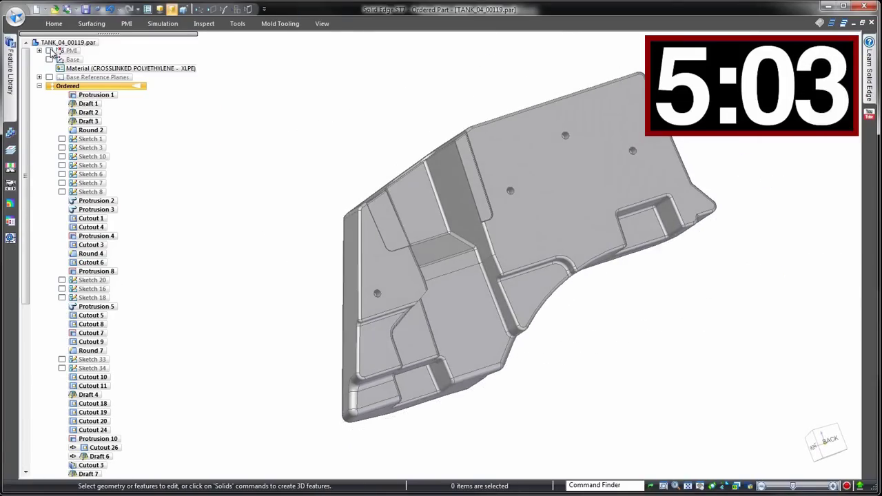
Redefine the failing Round 23 by reselecting its edges
{"action": "scroll", "coordinate": [266, 167], "scroll_direction": "up", "scroll_amount": 5}
{"action": "scroll", "coordinate": [246, 138], "scroll_direction": "up", "scroll_amount": 5}
{"action": "left_click", "coordinate": [541, 215]}
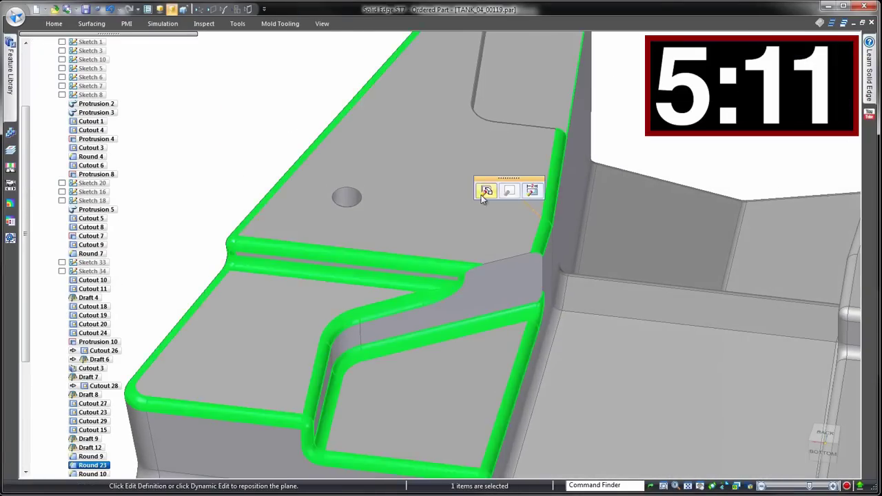
{"action": "left_click", "coordinate": [484, 193]}
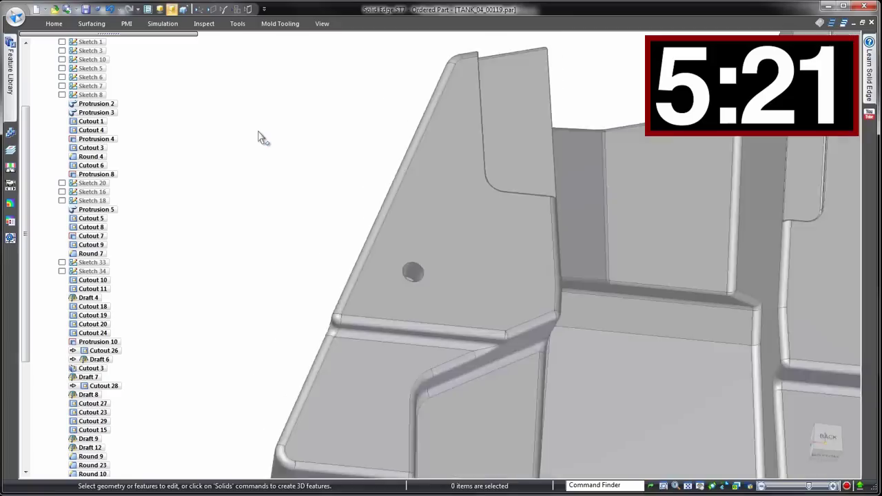
{"action": "key", "text": "ctrl+f"}
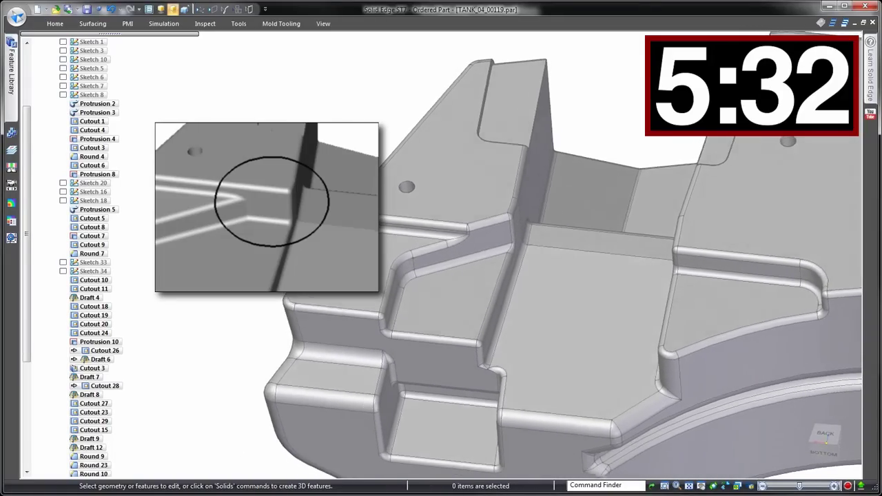
Unlock Cutout 15's 121.5 and 64 dimensions and drag its top edge down to 98.5
{"action": "left_click", "coordinate": [471, 283]}
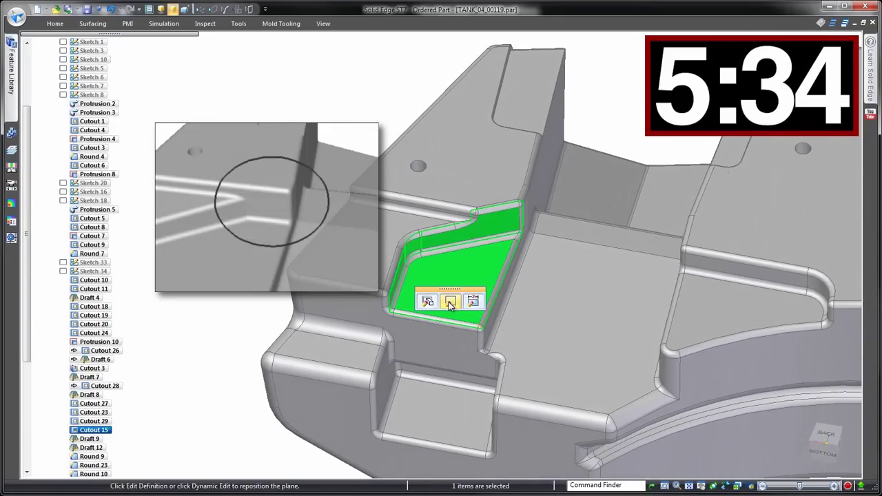
{"action": "left_click", "coordinate": [450, 302]}
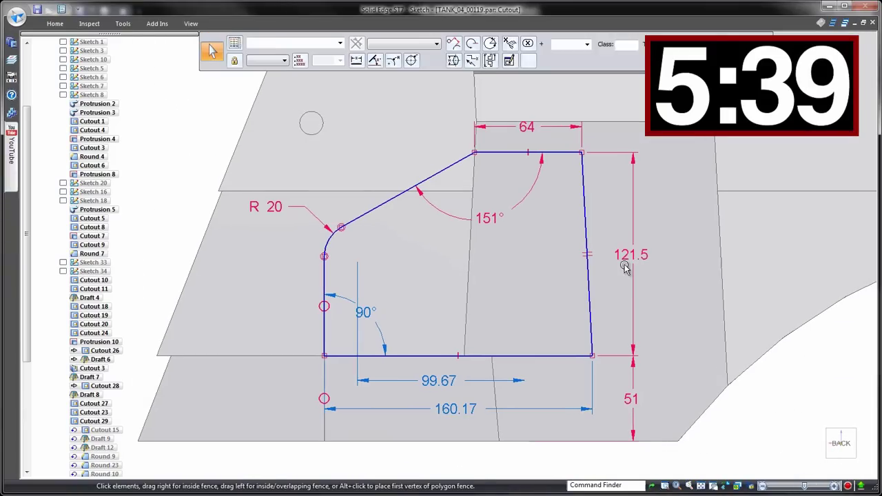
{"action": "left_click", "coordinate": [627, 267]}
{"action": "left_click", "coordinate": [567, 153]}
{"action": "right_click", "coordinate": [746, 413]}
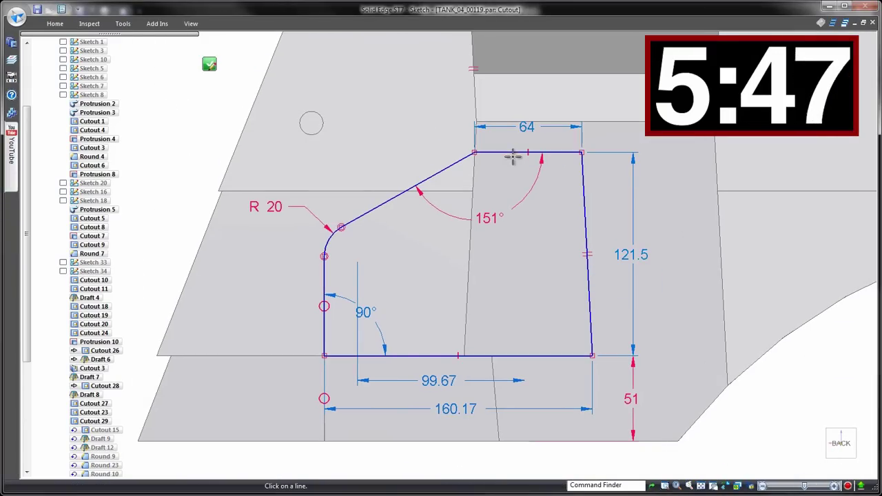
{"action": "left_click_drag", "start_coordinate": [513, 153], "coordinate": [514, 191]}
{"action": "left_click", "coordinate": [209, 64]}
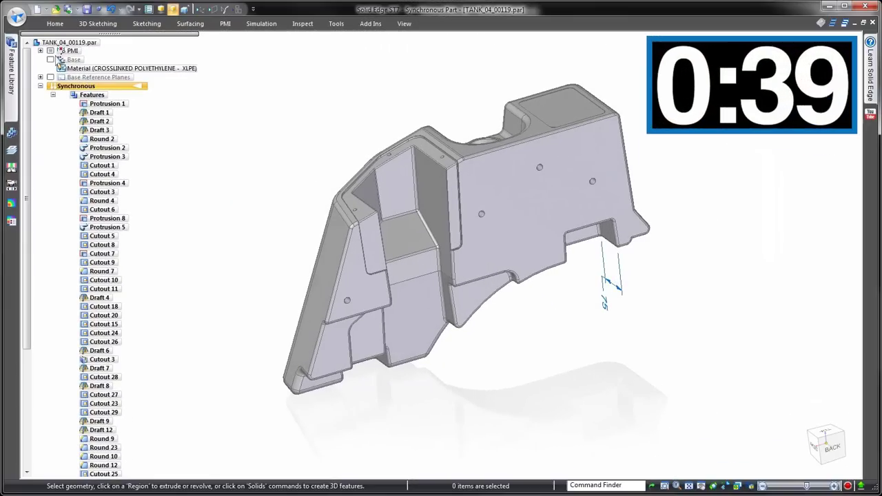
Show the Over All Height PMI dimension and change its value from 448 to 425 mm
{"action": "left_click", "coordinate": [41, 52]}
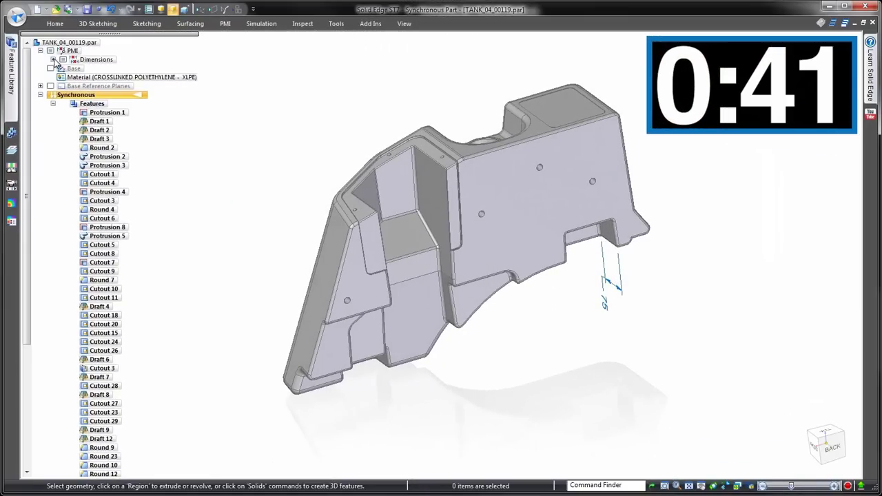
{"action": "left_click", "coordinate": [54, 60]}
{"action": "left_click", "coordinate": [73, 51]}
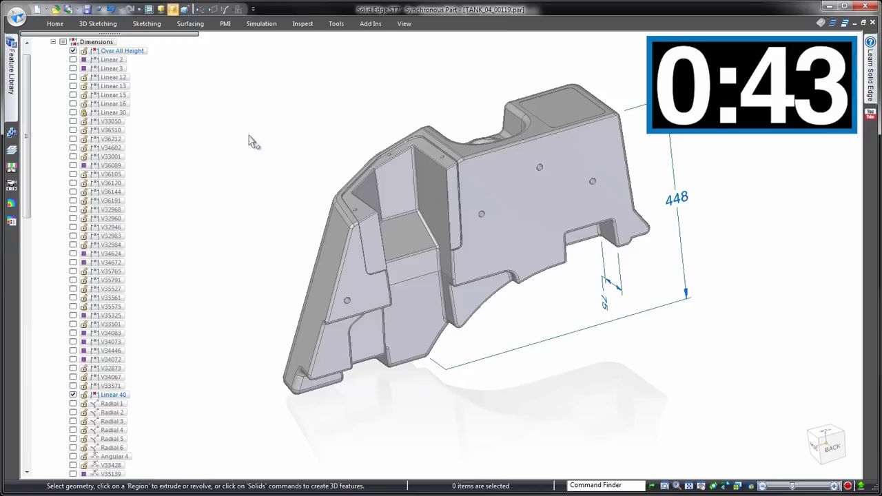
{"action": "middle_click_drag", "start_coordinate": [742, 282], "coordinate": [751, 201]}
{"action": "left_click", "coordinate": [694, 239]}
{"action": "type", "text": "425"}
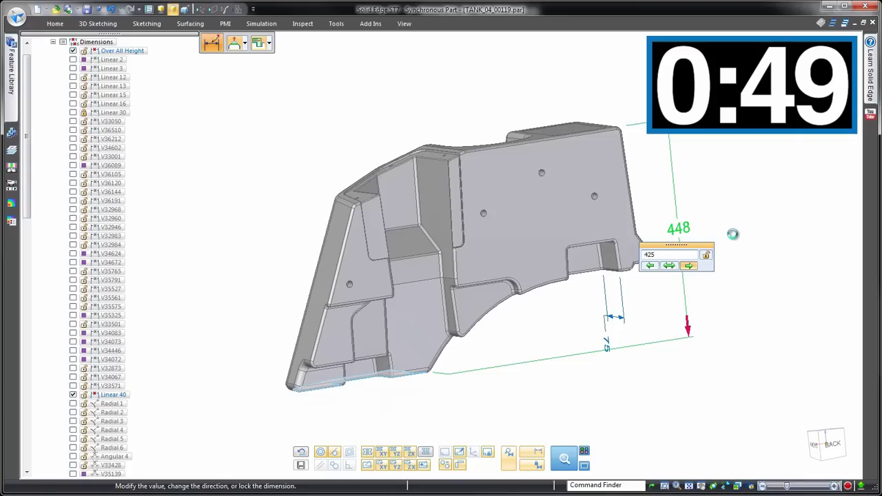
{"action": "key", "text": "Return"}
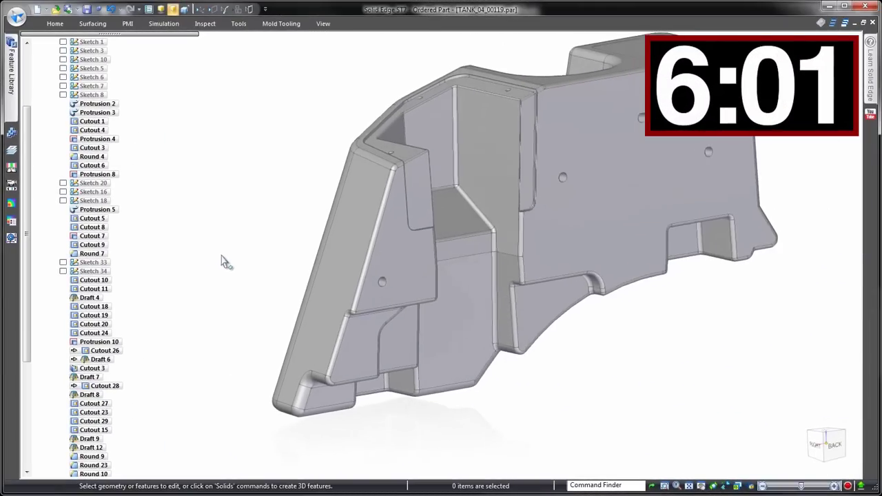
Edit Protrusion 1's profile, changing the 68° front-face angle to 83°, and rebuild the part
{"action": "right_click", "coordinate": [320, 288]}
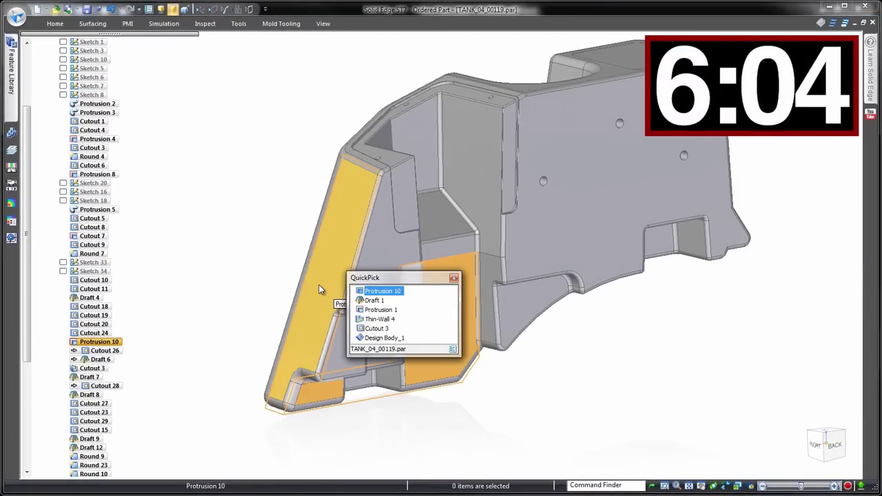
{"action": "left_click", "coordinate": [361, 310]}
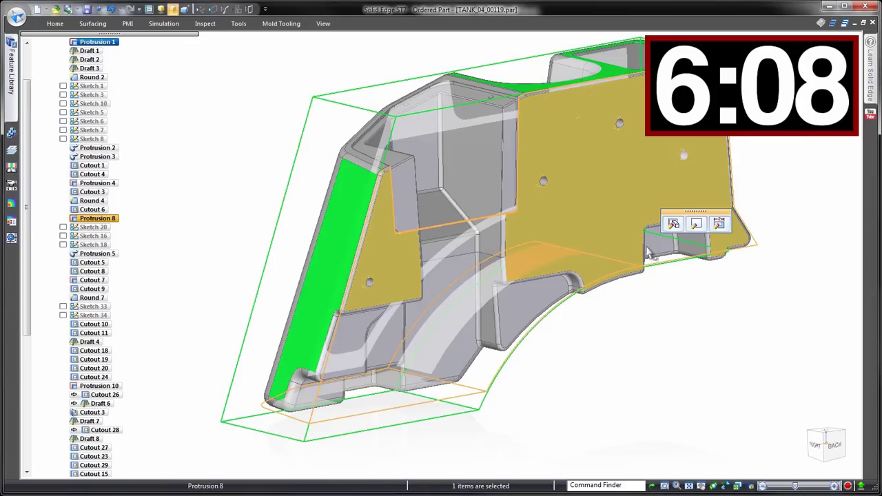
{"action": "left_click", "coordinate": [673, 220]}
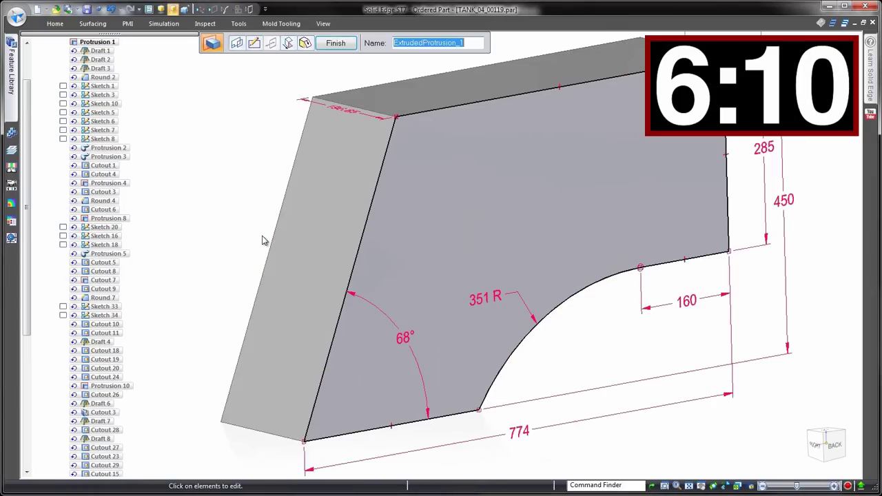
{"action": "left_click", "coordinate": [405, 338]}
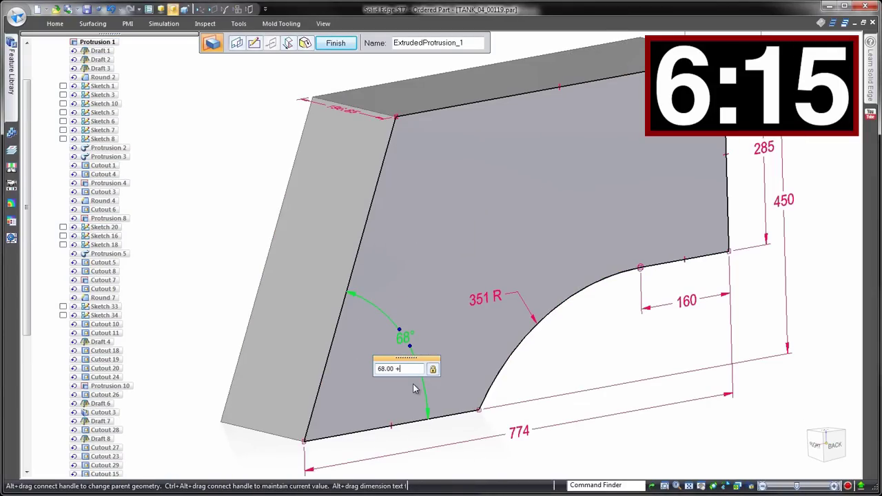
{"action": "type", "text": "83"}
{"action": "key", "text": "Return"}
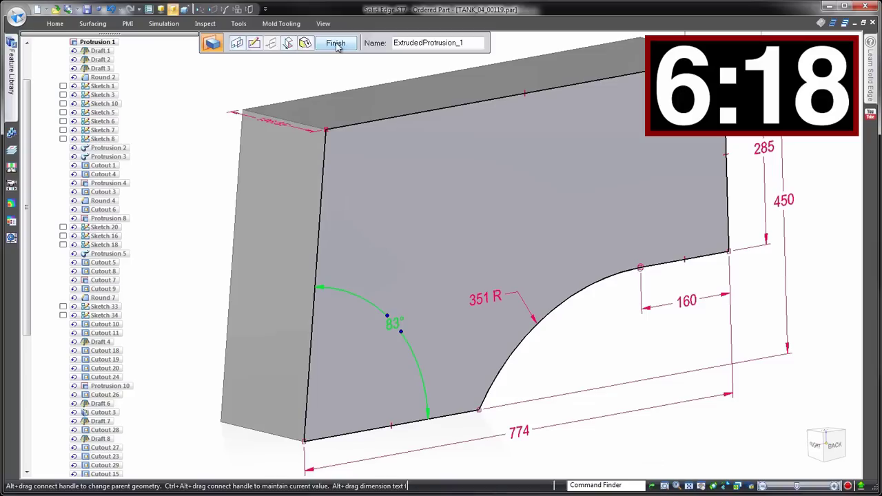
{"action": "left_click", "coordinate": [335, 43]}
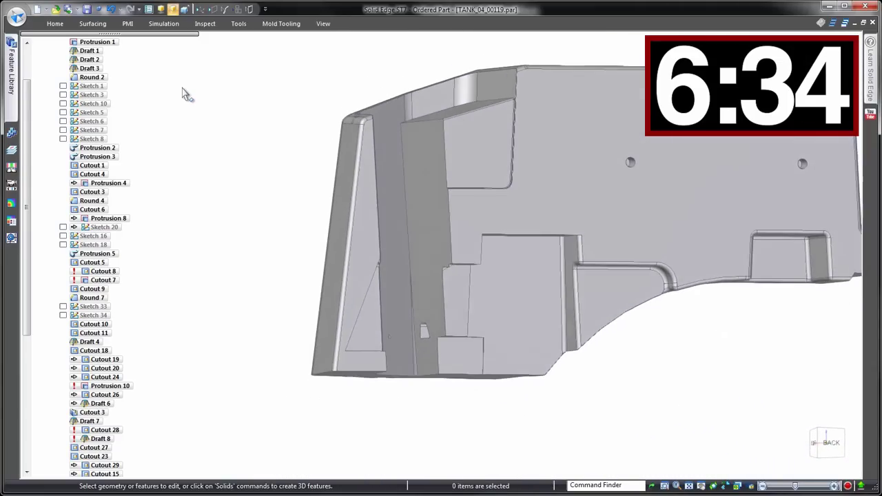
Review the failed features in PathFinder, then close the history-based tank document
{"action": "mouse_move", "coordinate": [22, 194]}
{"action": "left_mouse_down"}
{"action": "mouse_move", "coordinate": [23, 335]}
{"action": "mouse_move", "coordinate": [28, 237]}
{"action": "left_mouse_up"}
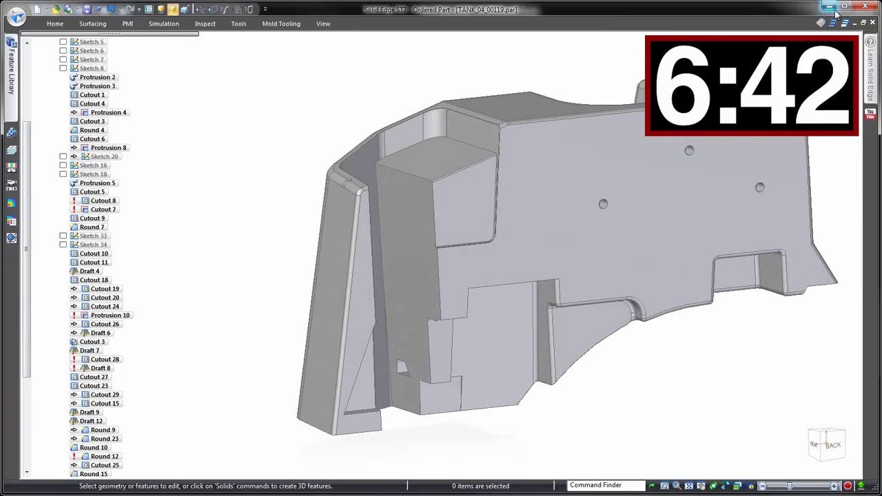
{"action": "left_click", "coordinate": [873, 23]}
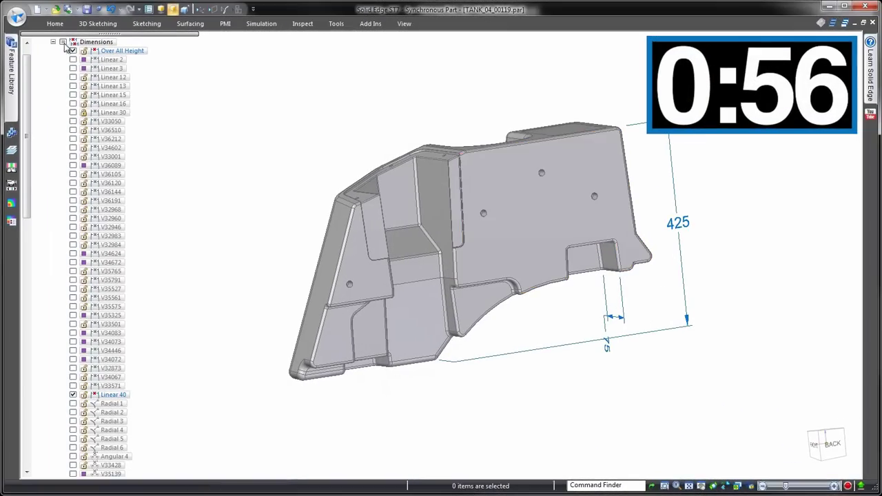
Hide the dimensions, select the sloped front face and pin the rotation origin at its bottom corner
{"action": "left_click", "coordinate": [62, 42]}
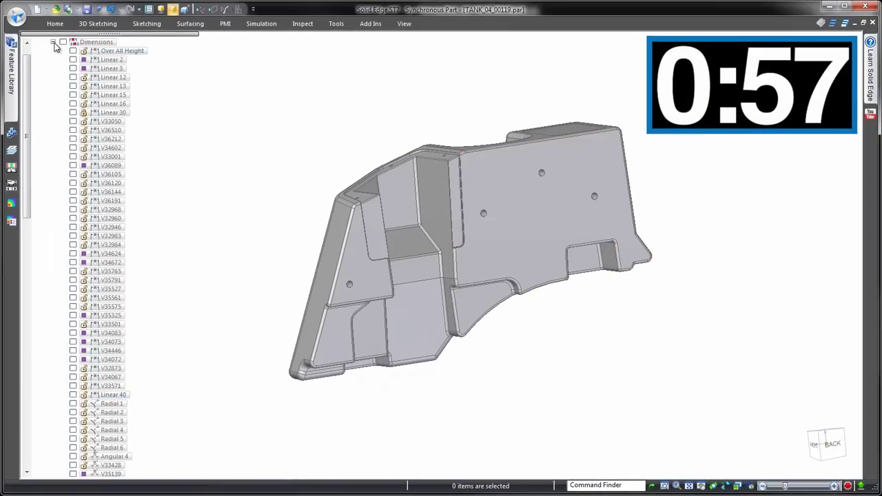
{"action": "middle_click_drag", "start_coordinate": [237, 205], "coordinate": [241, 238]}
{"action": "scroll", "coordinate": [241, 237], "scroll_direction": "up", "scroll_amount": 2}
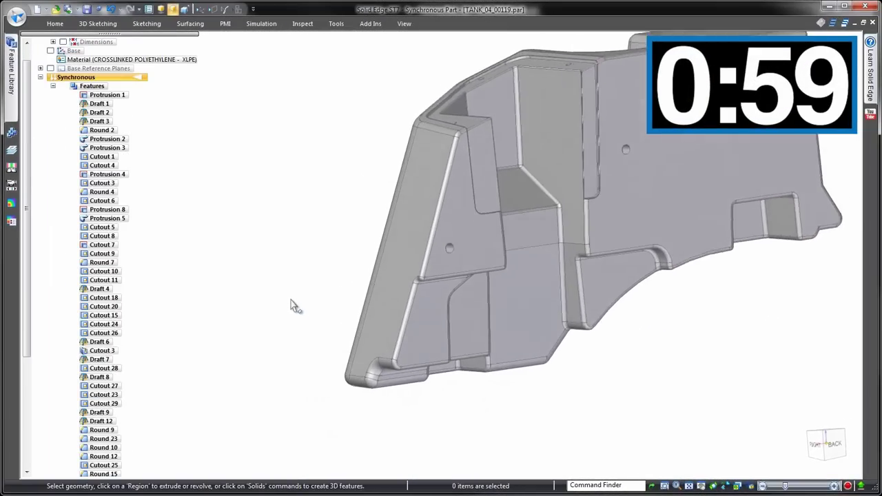
{"action": "scroll", "coordinate": [292, 305], "scroll_direction": "up", "scroll_amount": 2}
{"action": "scroll", "coordinate": [460, 237], "scroll_direction": "up", "scroll_amount": 2}
{"action": "scroll", "coordinate": [414, 276], "scroll_direction": "up", "scroll_amount": 2}
{"action": "scroll", "coordinate": [403, 246], "scroll_direction": "up", "scroll_amount": 1}
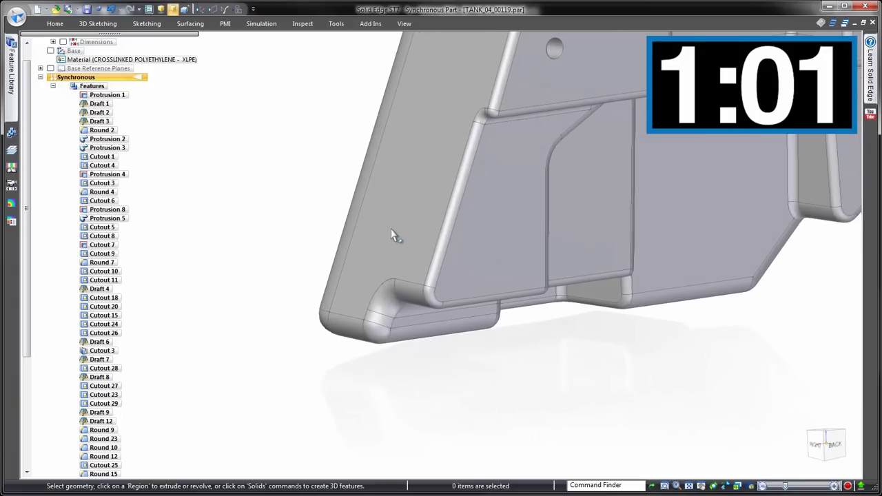
{"action": "left_click", "coordinate": [391, 228]}
{"action": "left_click", "coordinate": [391, 228]}
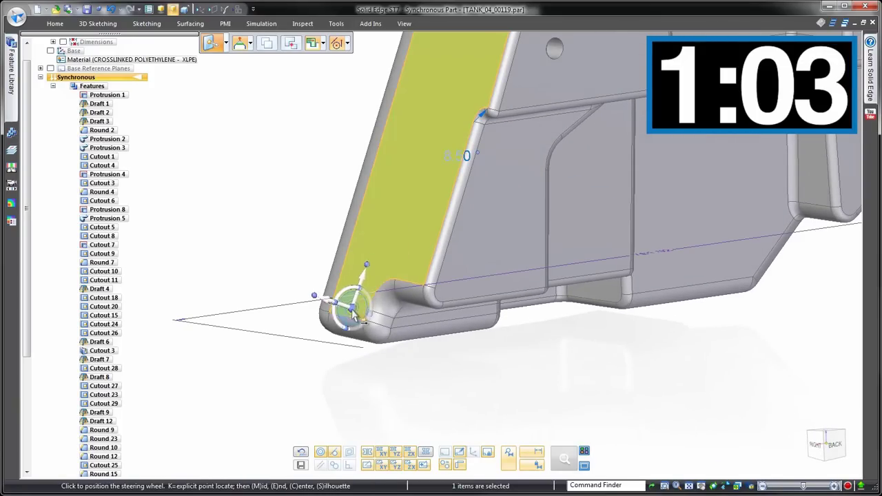
{"action": "left_click", "coordinate": [342, 309]}
Rotate the front face -15° about its bottom corner
{"action": "scroll", "coordinate": [298, 340], "scroll_direction": "down", "scroll_amount": 1}
{"action": "scroll", "coordinate": [302, 339], "scroll_direction": "down", "scroll_amount": 1}
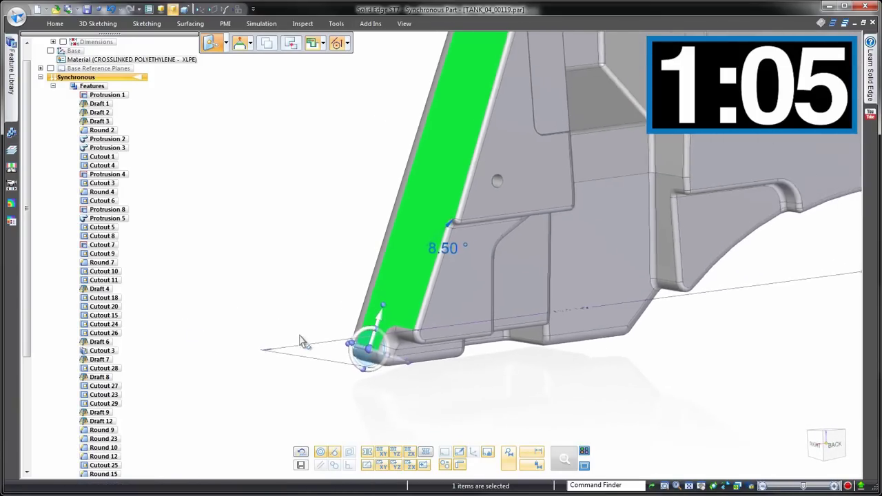
{"action": "scroll", "coordinate": [305, 339], "scroll_direction": "down", "scroll_amount": 1}
{"action": "scroll", "coordinate": [331, 338], "scroll_direction": "down", "scroll_amount": 1}
{"action": "left_click", "coordinate": [357, 328]}
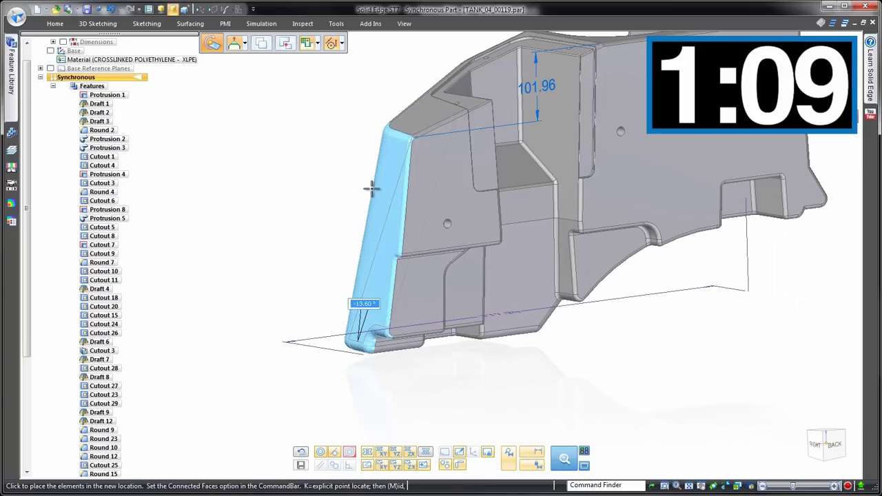
{"action": "type", "text": "-15"}
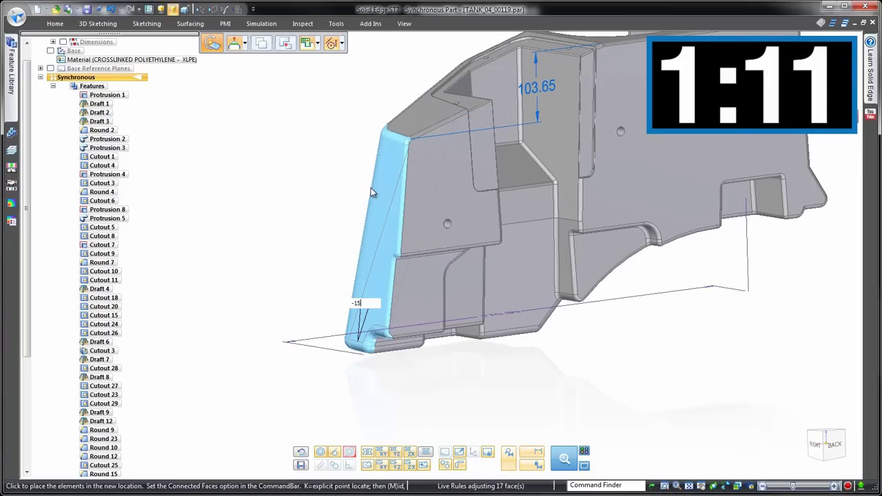
{"action": "key", "text": "Return"}
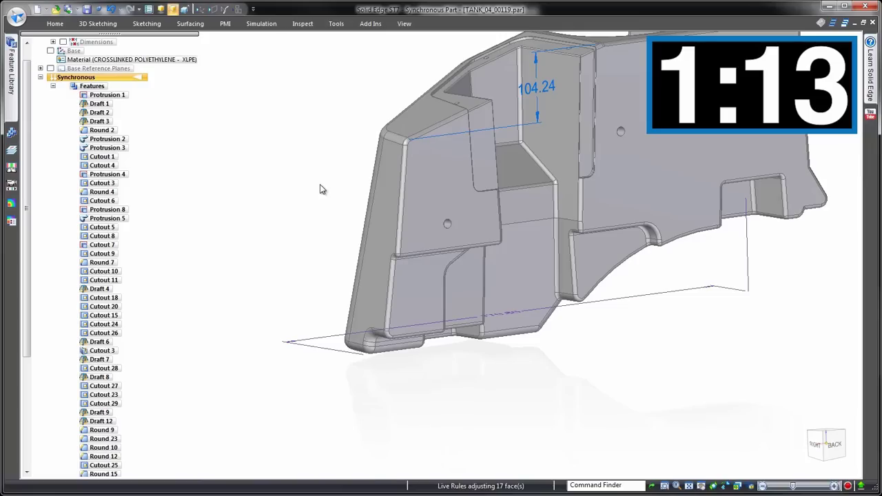
{"action": "key", "text": "Escape"}
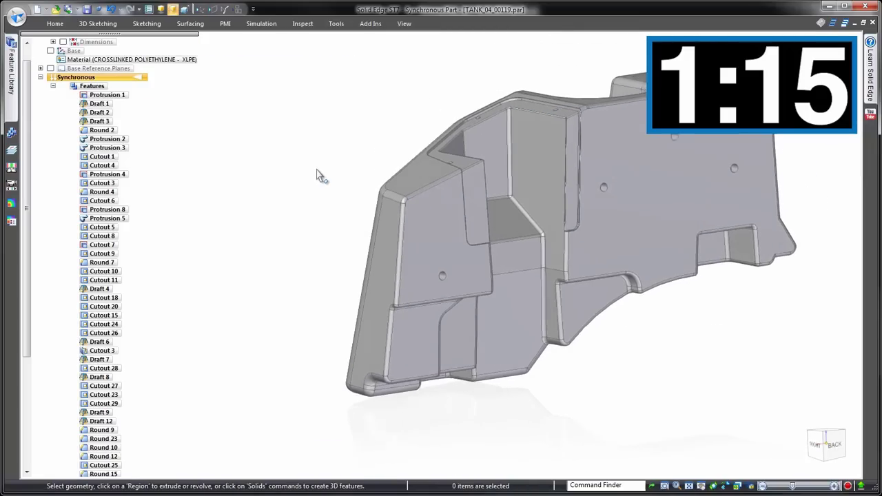